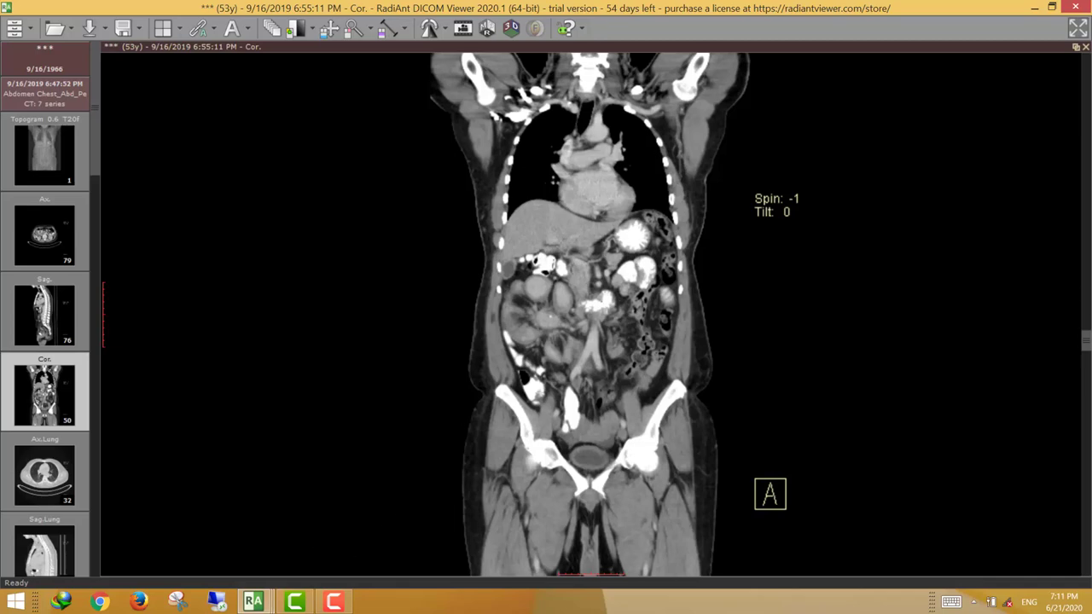
- Show thumbnail previews of all eight open RadiAnt study windows
left_click(254, 605)
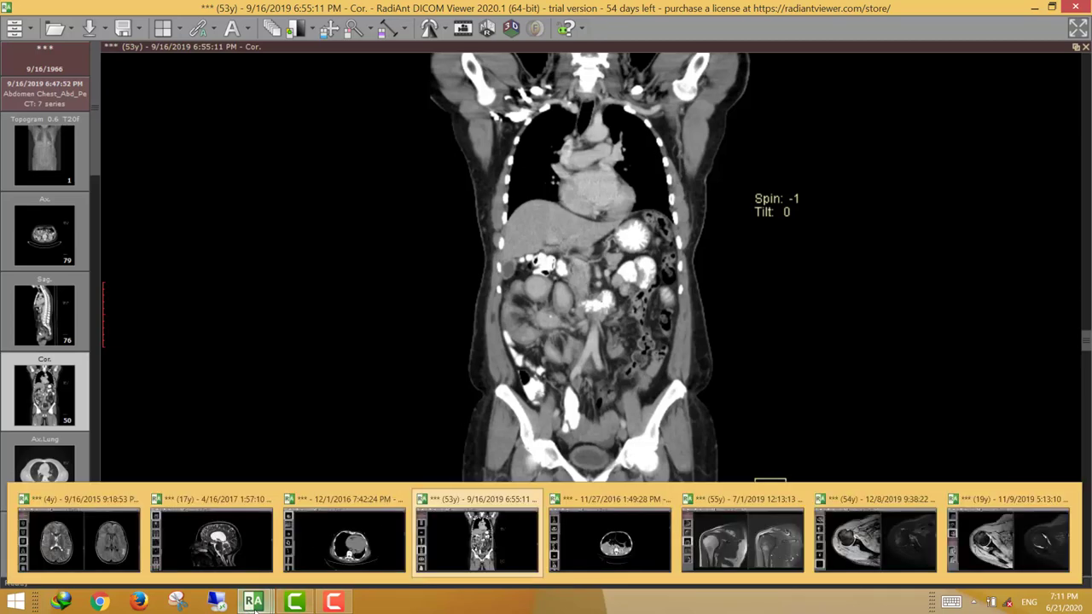
- Bring up the 11/27/2016 CT, page Ax.Portal to an upper abdominal slice, and show window/level presets
left_click(600, 533)
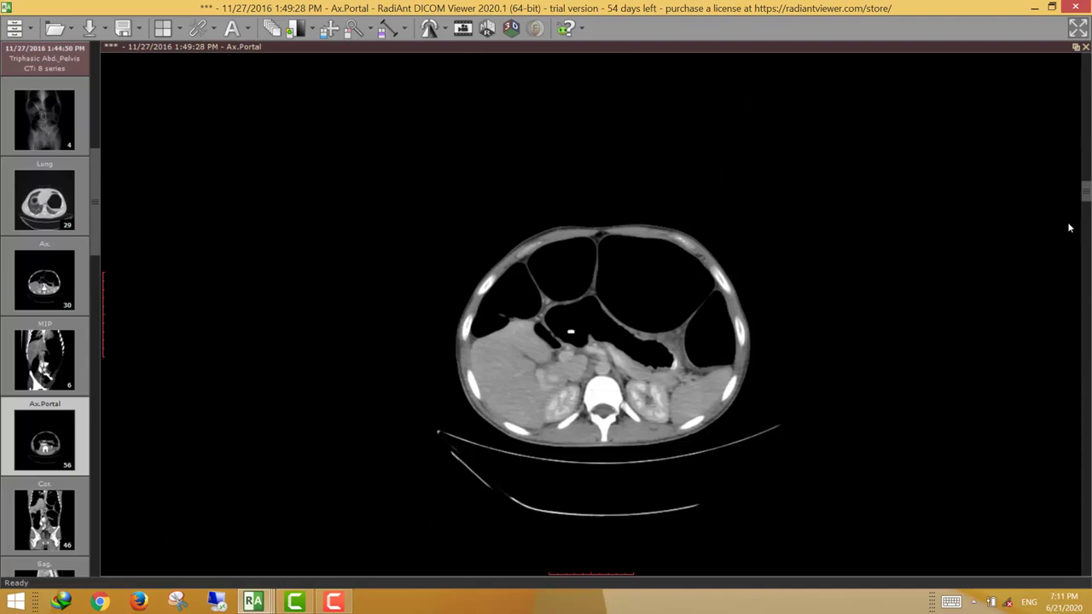
left_click_drag(1086, 200, 693, 352)
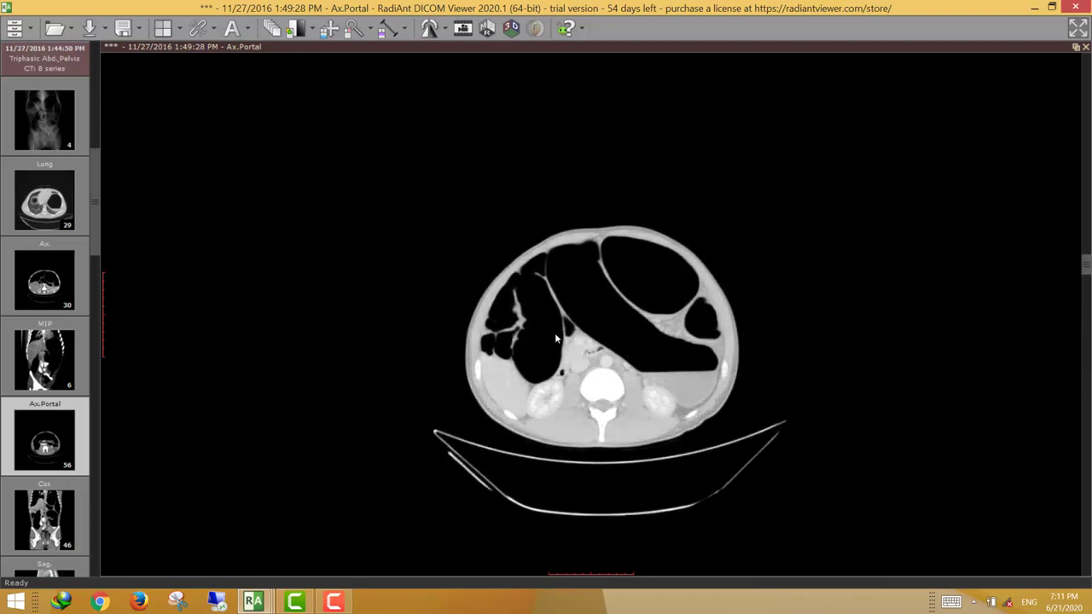
left_click_drag(1083, 266, 1085, 335)
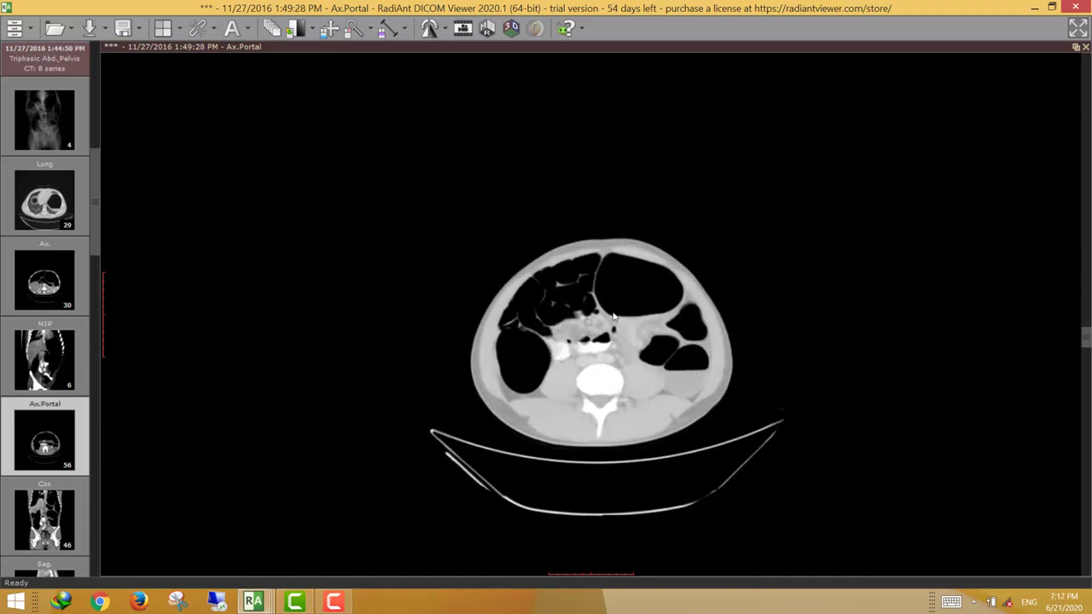
scroll(874, 273, "down", 4)
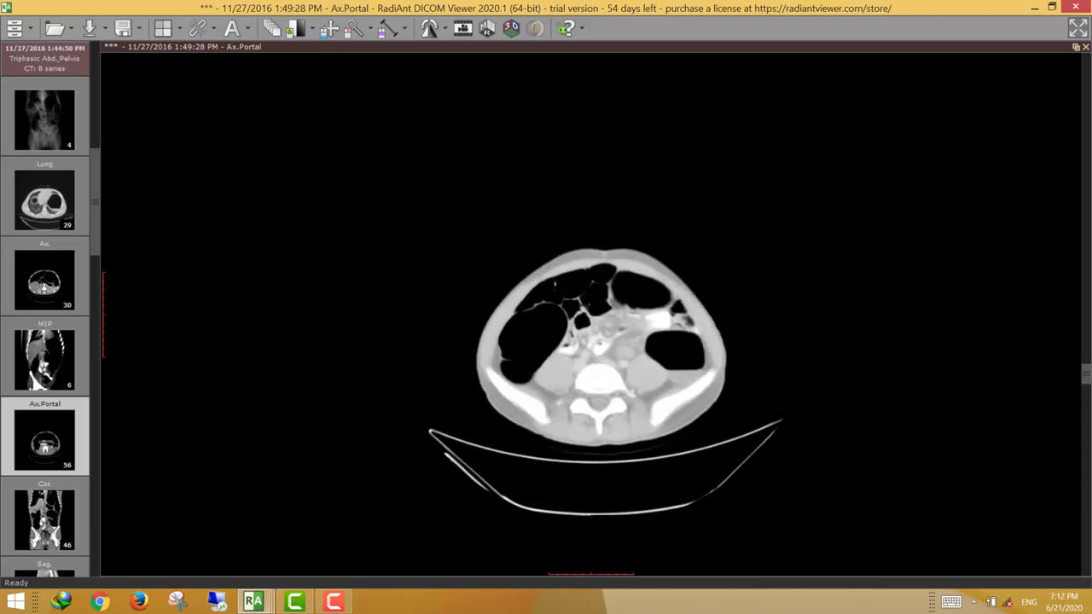
left_click_drag(1087, 385, 1086, 180)
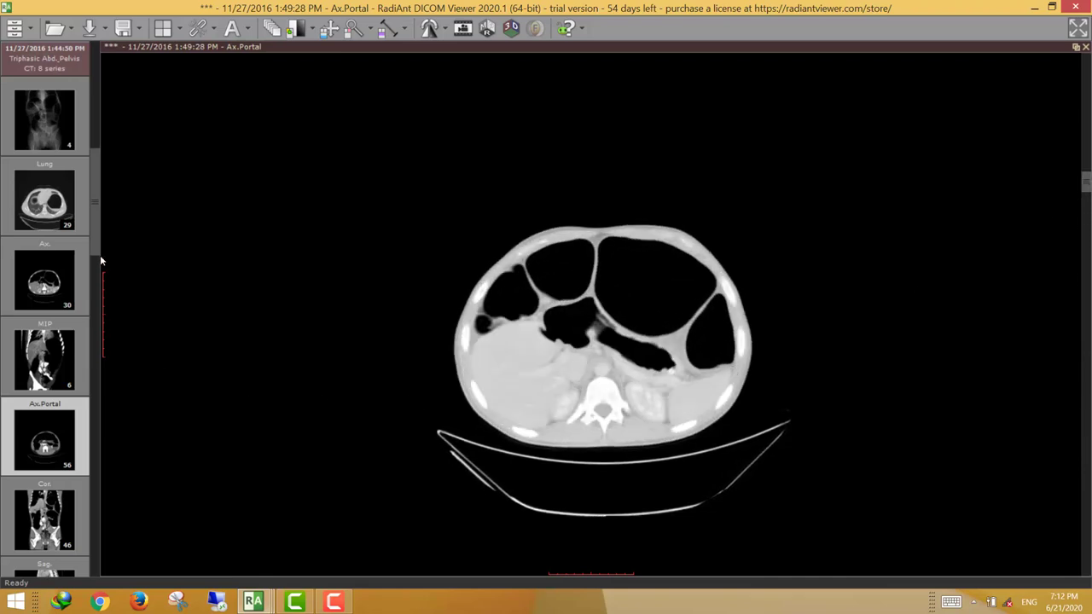
left_click(312, 30)
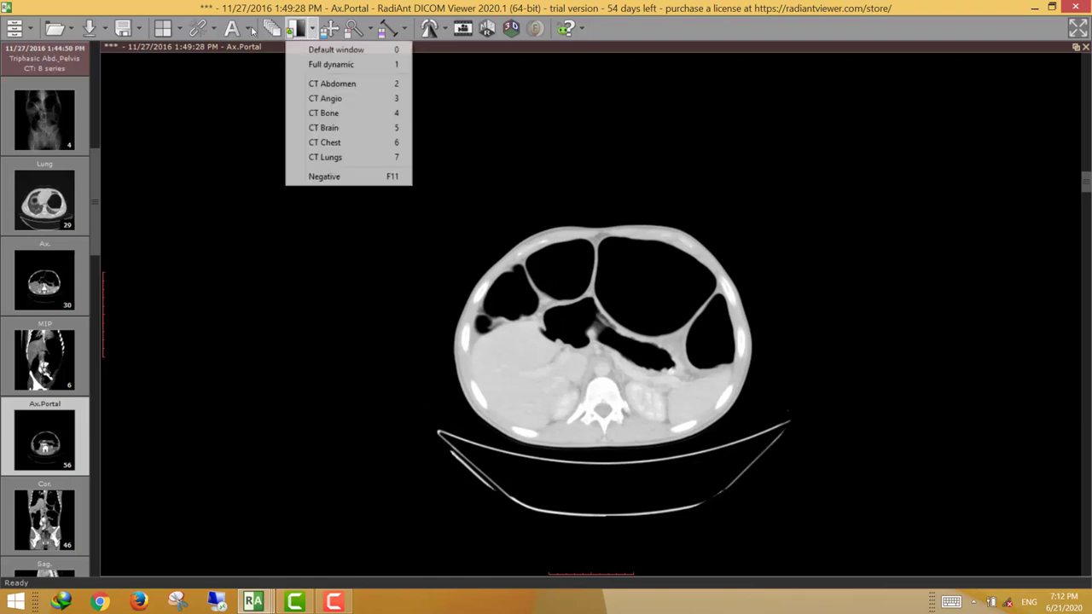
- Apply the Default window to Ax.Portal and drag down to the pelvic slices
left_click(315, 51)
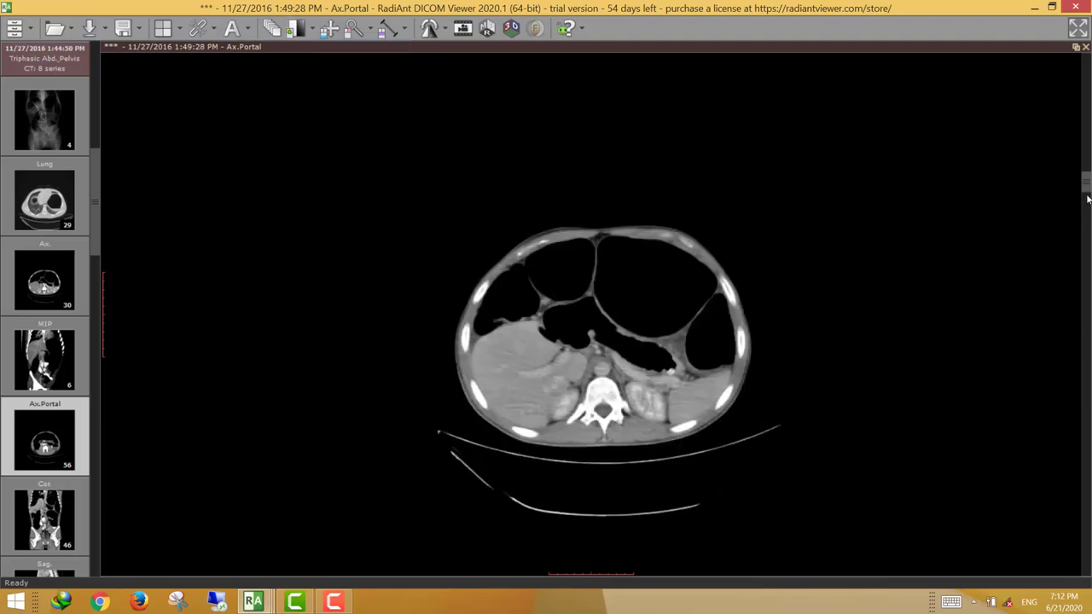
left_click_drag(1086, 186, 1085, 493)
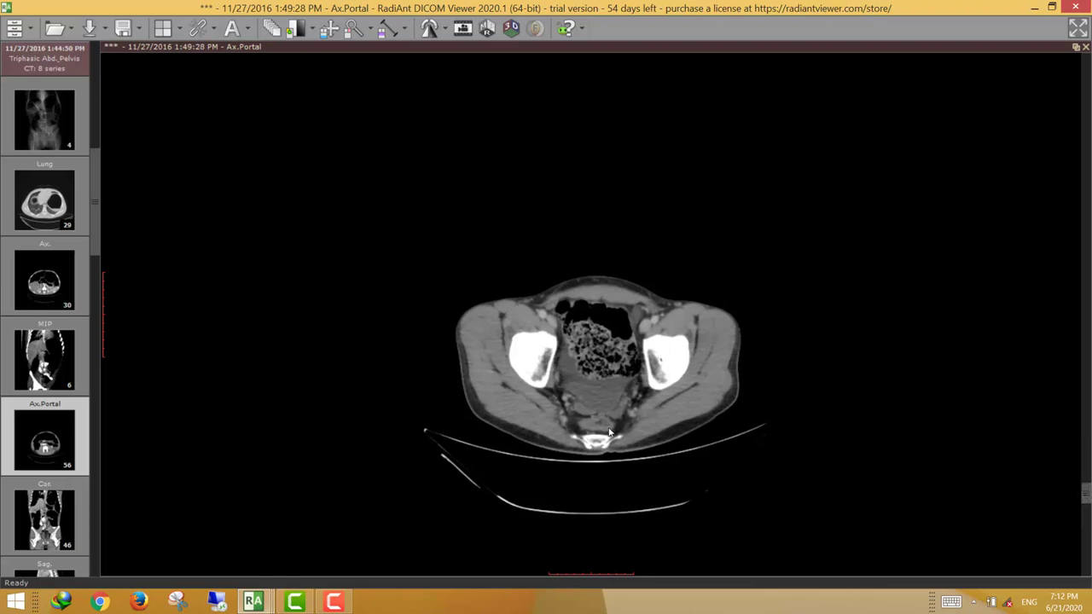
left_click_drag(1085, 503, 1078, 437)
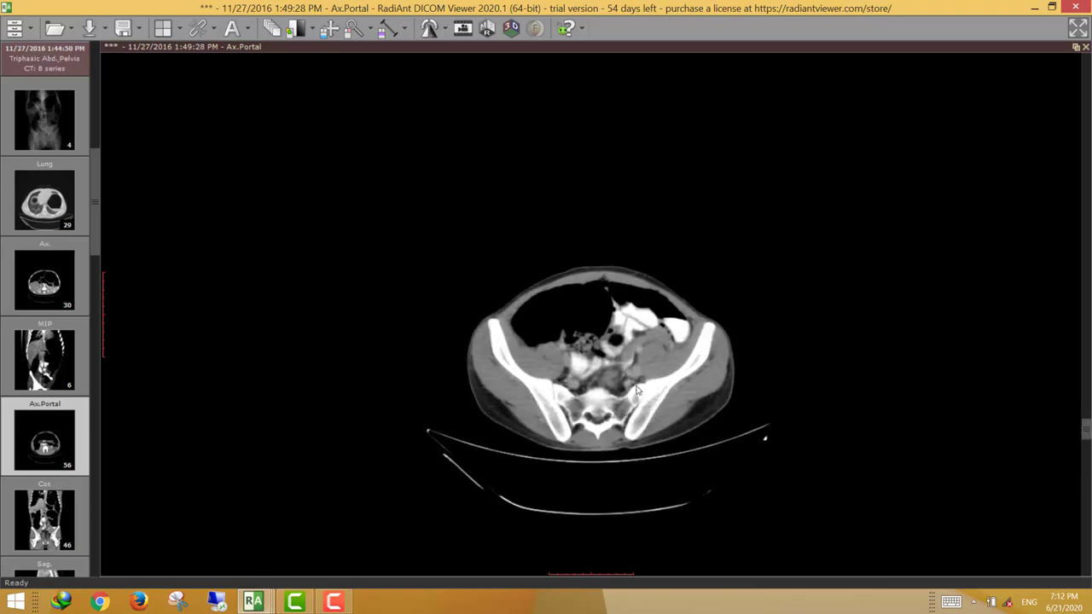
- Scroll up to a mid-abdominal slice showing gas-distended bowel and both kidneys
scroll(611, 372, "up", 3)
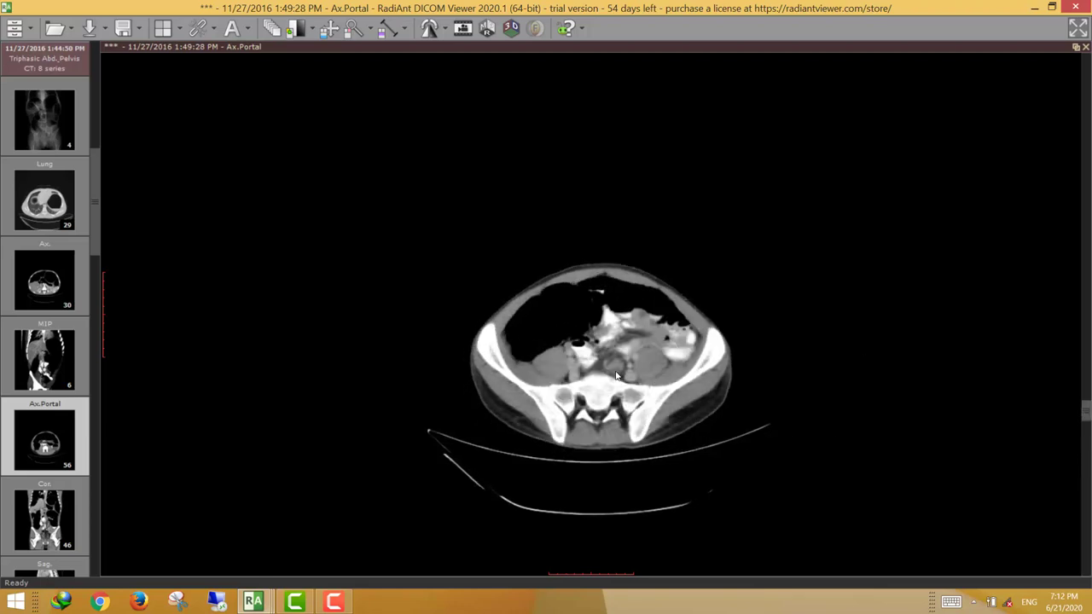
scroll(623, 363, "up", 5)
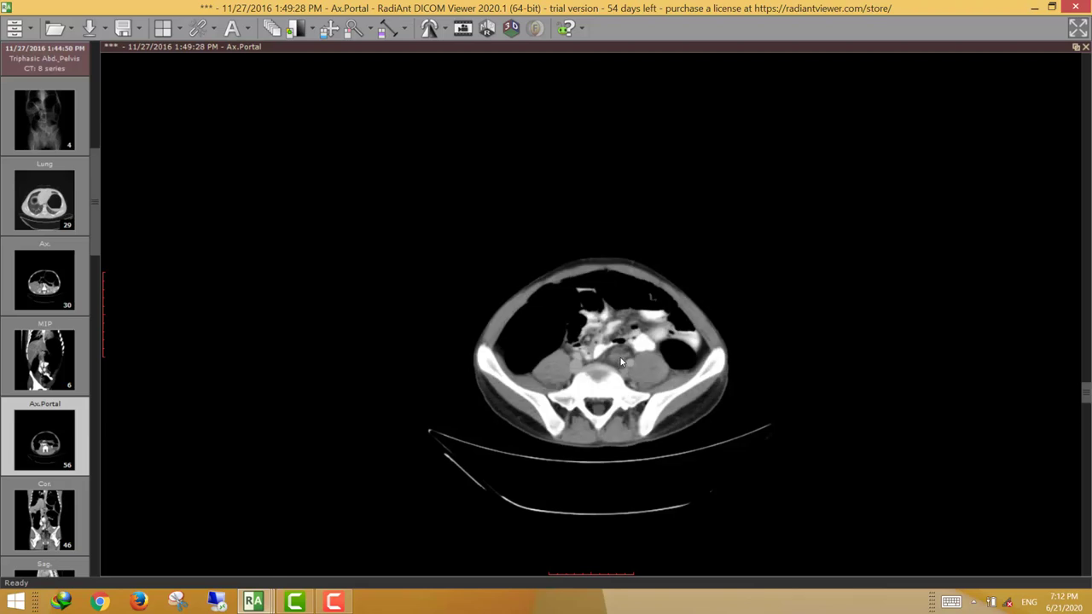
scroll(632, 358, "up", 4)
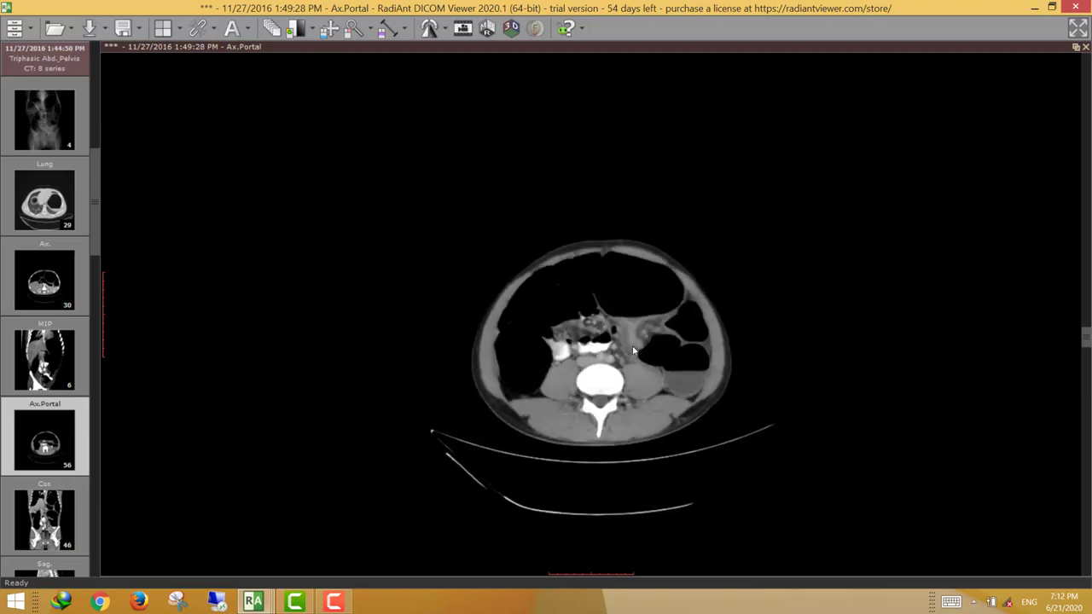
scroll(635, 322, "up", 1)
scroll(1007, 323, "up", 4)
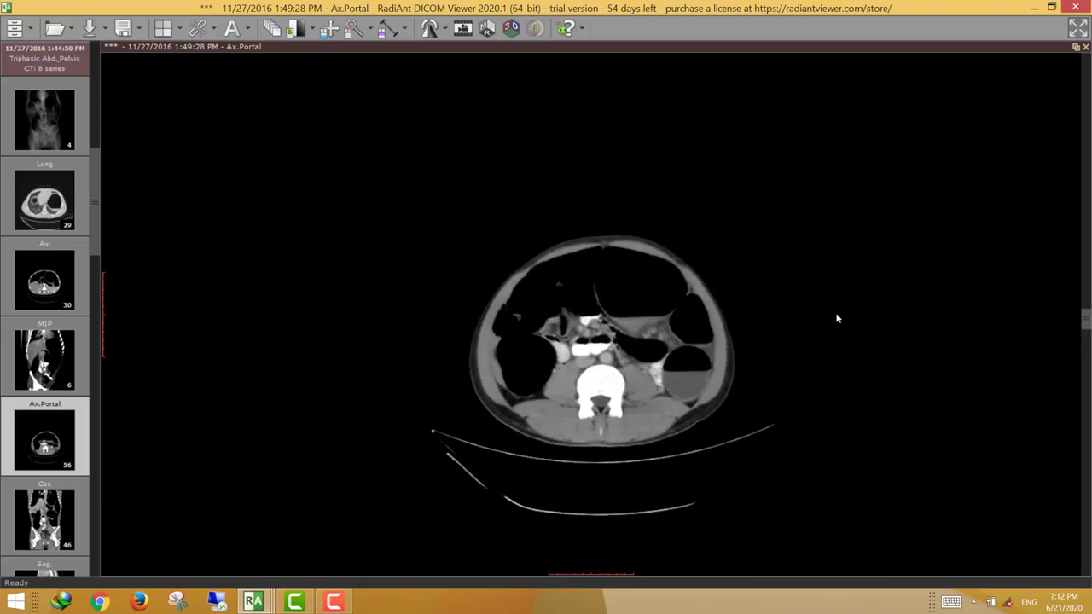
scroll(641, 327, "down", 3)
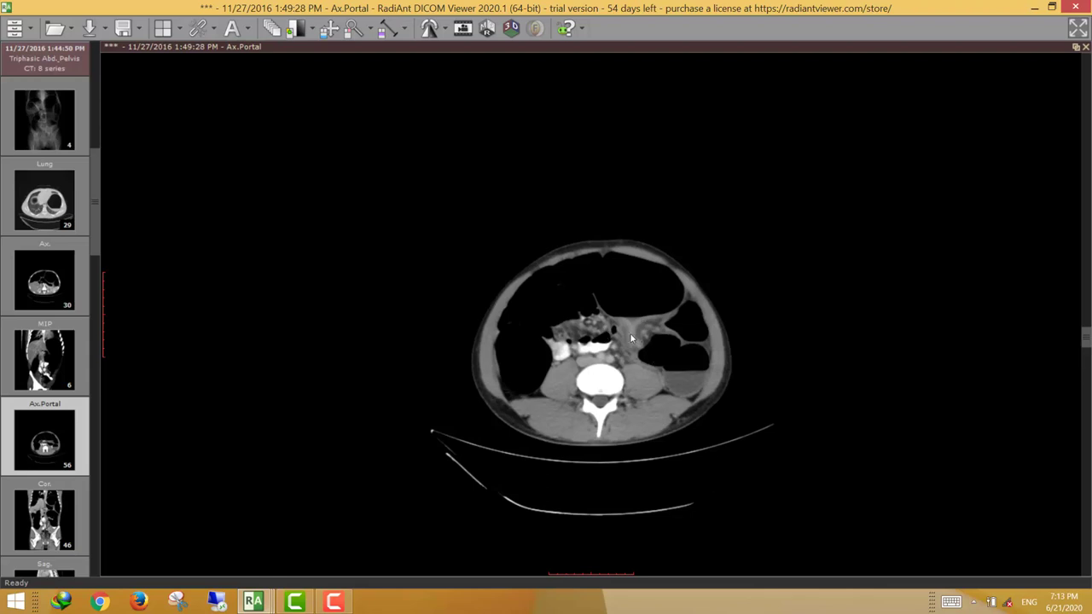
- Scroll down through the Ax.Portal slices from the kidneys to the iliac wings
scroll(633, 342, "down", 1)
scroll(649, 335, "down", 2)
scroll(665, 282, "down", 5)
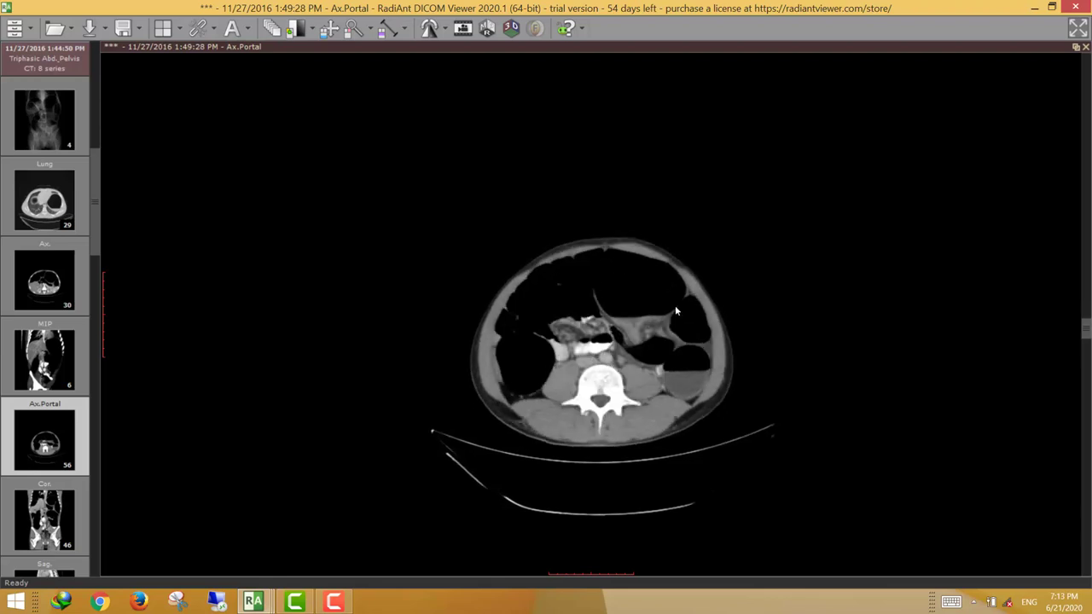
scroll(637, 324, "down", 2)
scroll(634, 338, "down", 2)
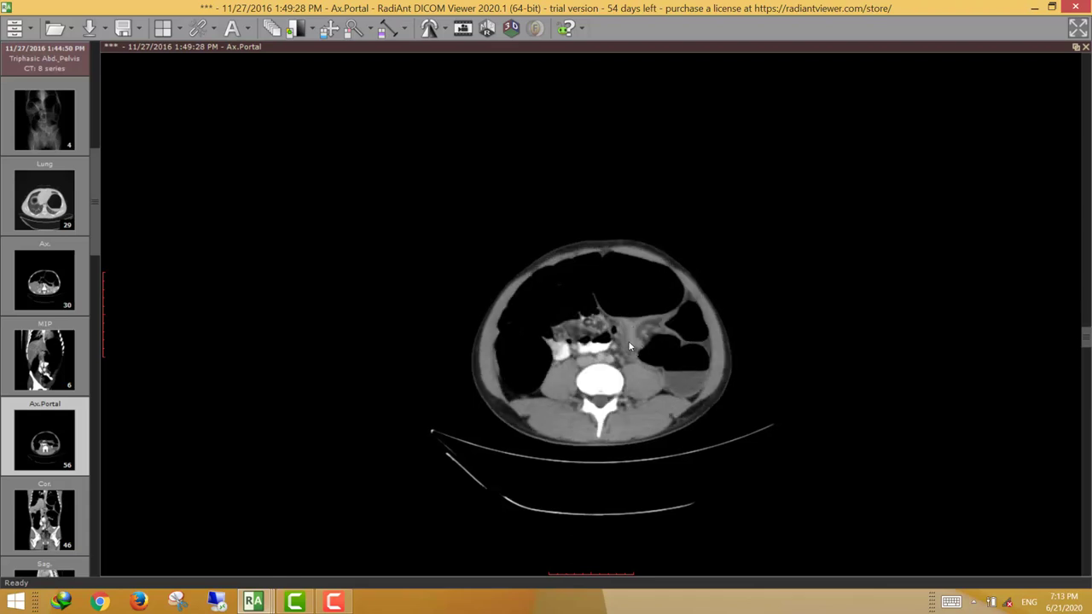
scroll(629, 334, "down", 3)
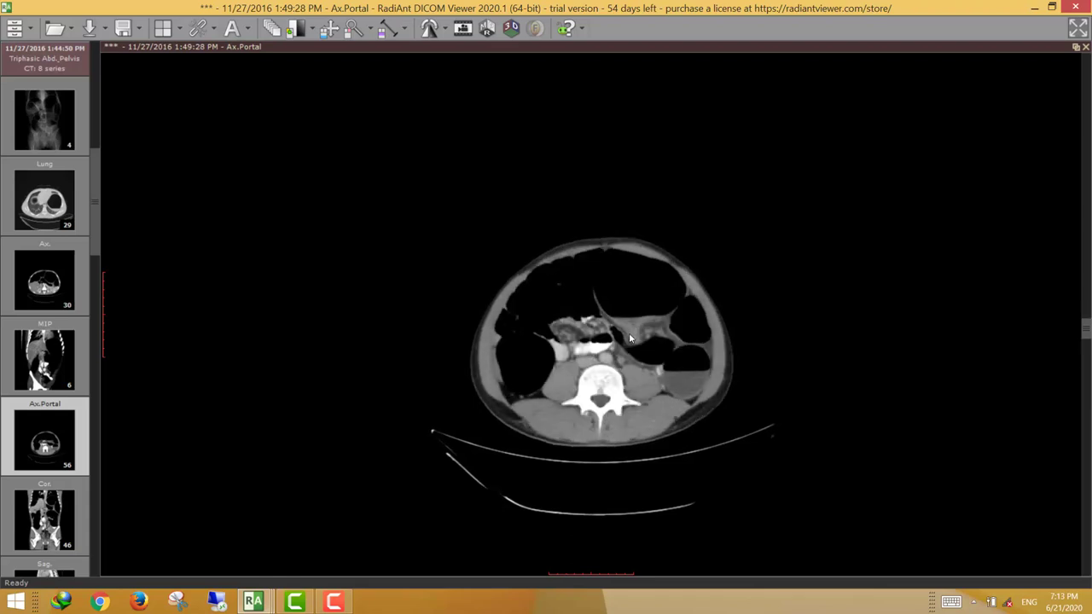
scroll(631, 339, "down", 2)
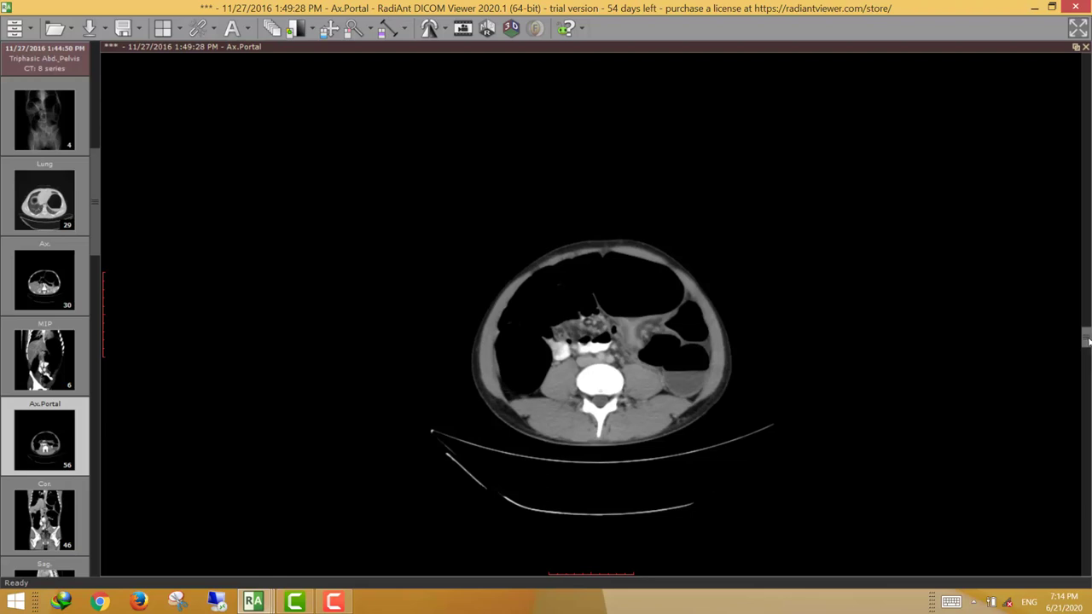
- Fine-tune the axial slice position, then load the Cor. coronal series into the viewport
mouse_move(1086, 338)
left_mouse_down()
mouse_move(1086, 357)
mouse_move(1086, 336)
left_mouse_up()
mouse_move(1086, 338)
left_mouse_down()
mouse_move(1087, 388)
mouse_move(1087, 308)
mouse_move(1086, 348)
left_mouse_up()
scroll(1055, 359, "down", 8)
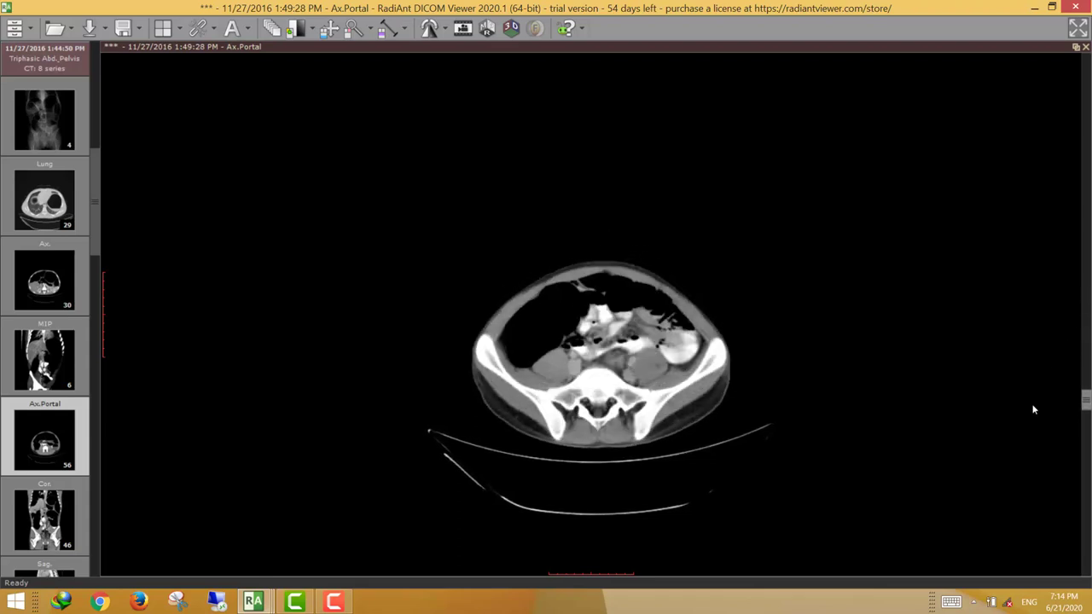
scroll(1030, 425, "up", 14)
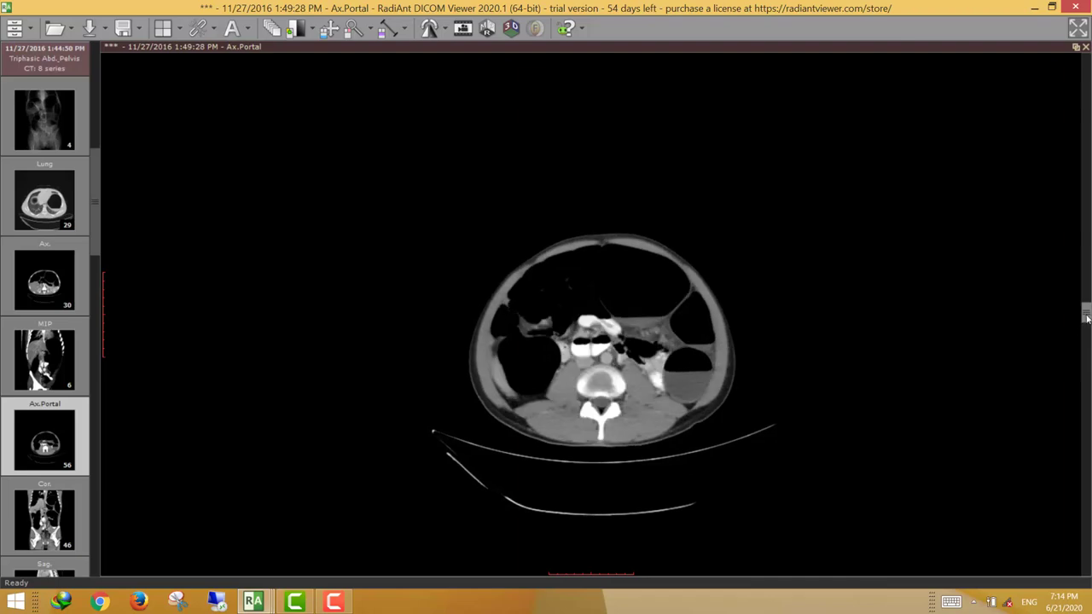
scroll(602, 336, "up", 2)
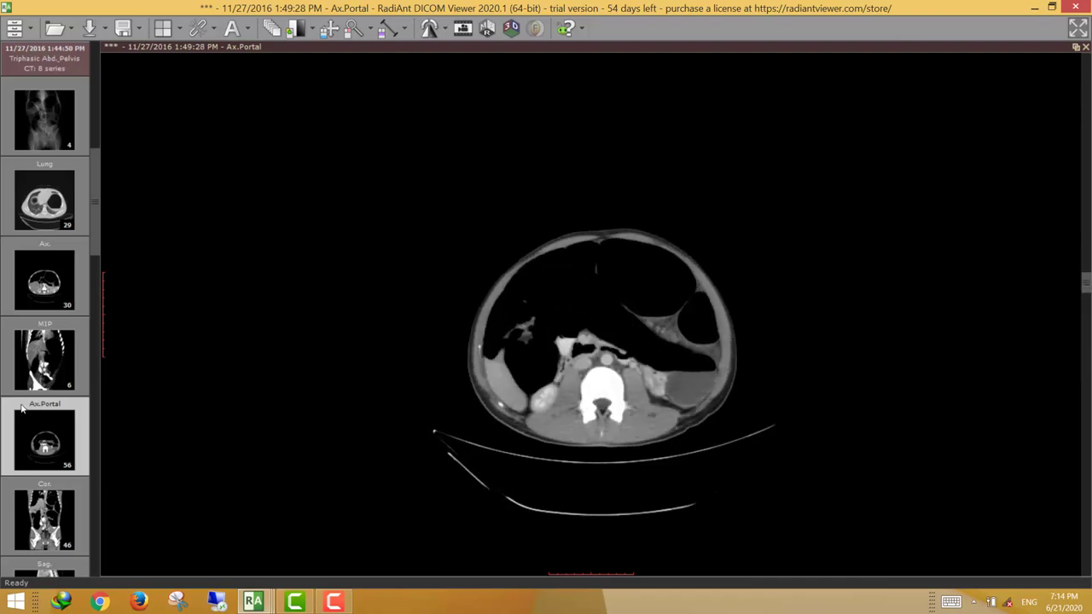
left_click_drag(48, 518, 618, 203)
- Scroll back and forth through the coronal CT slices and reposition with the scrollbar
scroll(639, 247, "down", 8)
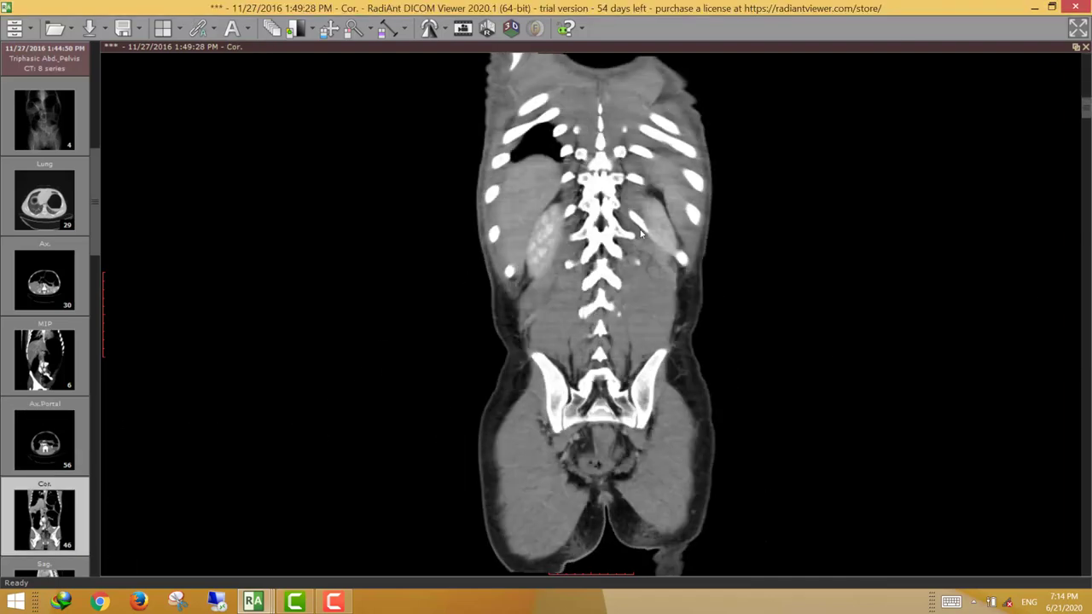
scroll(661, 278, "up", 10)
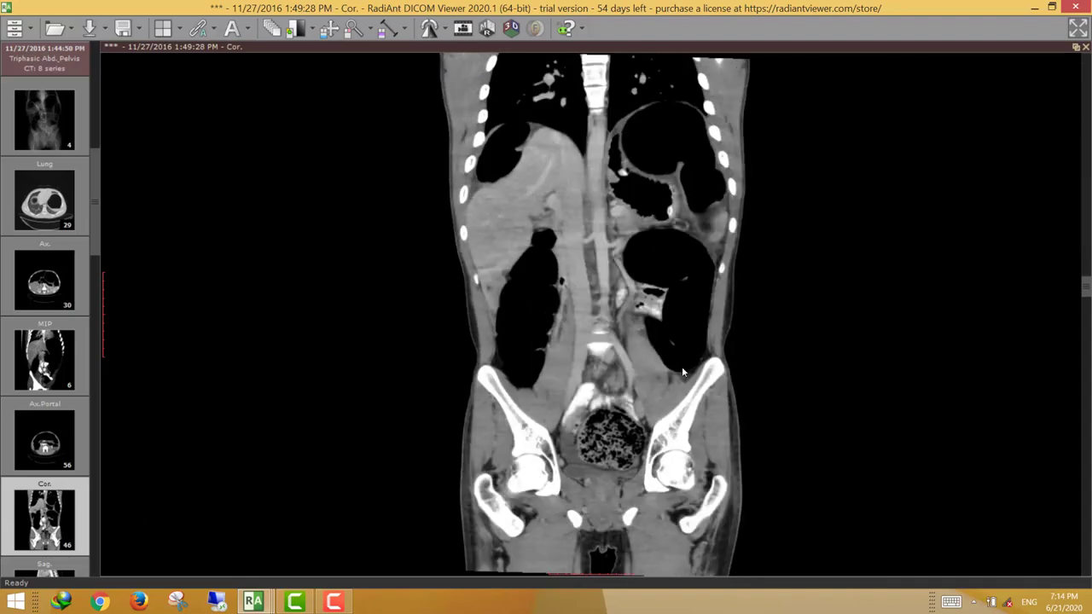
scroll(665, 370, "down", 3)
scroll(618, 334, "up", 4)
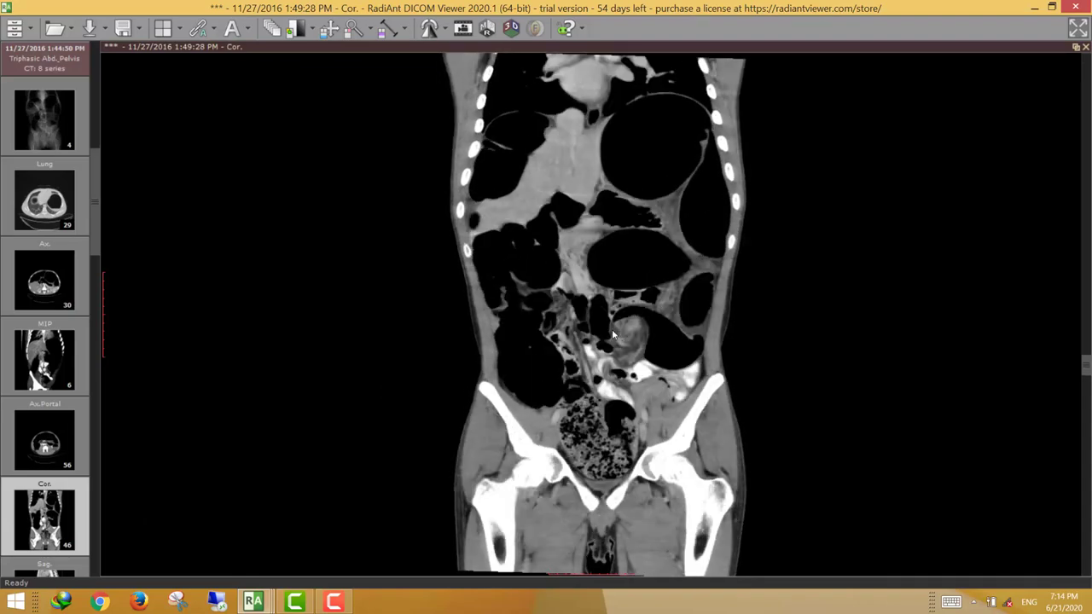
scroll(632, 334, "up", 2)
scroll(630, 330, "down", 8)
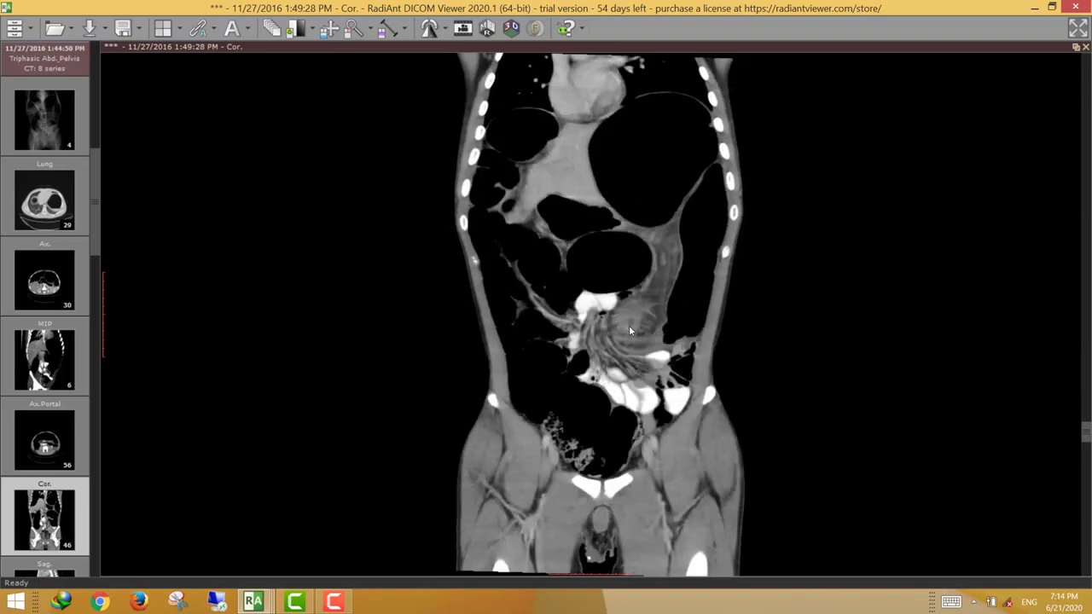
scroll(627, 340, "down", 2)
scroll(627, 341, "up", 4)
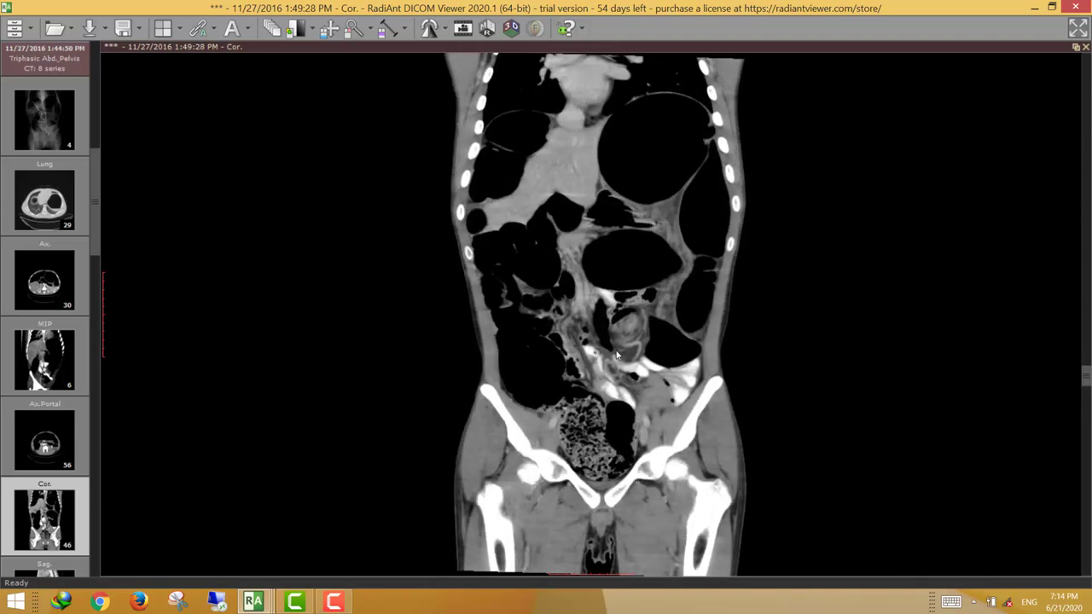
scroll(615, 342, "down", 3)
scroll(631, 337, "up", 3)
scroll(621, 316, "down", 2)
mouse_move(1085, 368)
left_mouse_down()
mouse_move(1083, 409)
mouse_move(1079, 360)
left_mouse_up()
left_click_drag(1083, 341, 614, 365)
- Page upward through the coronal CT slices past the spine and kidneys
scroll(613, 365, "down", 6)
scroll(613, 365, "up", 10)
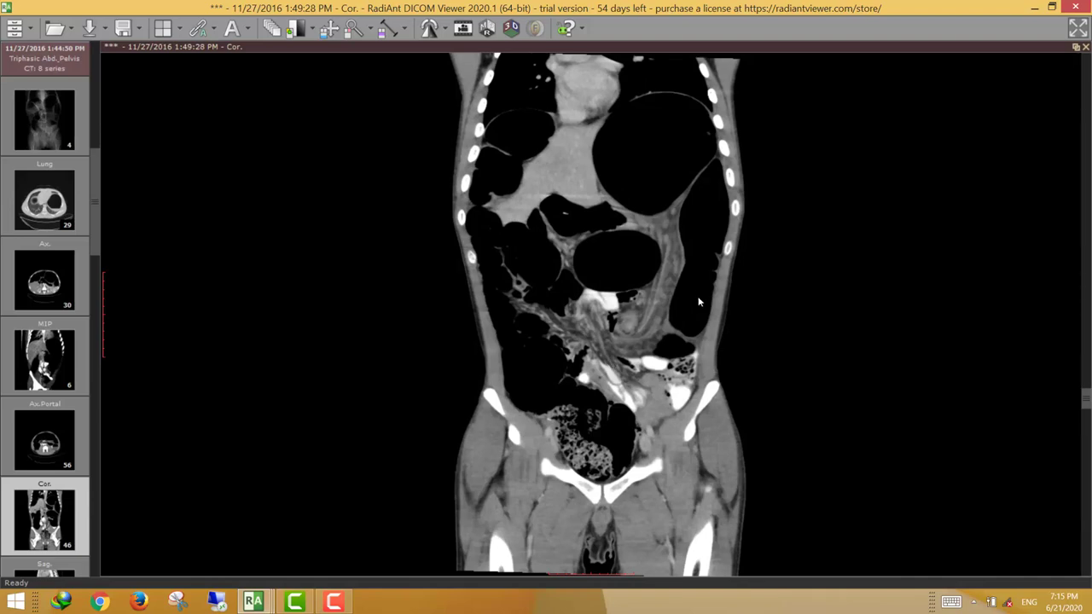
scroll(652, 309, "up", 1)
scroll(653, 305, "up", 1)
scroll(661, 273, "up", 1)
scroll(636, 305, "up", 1)
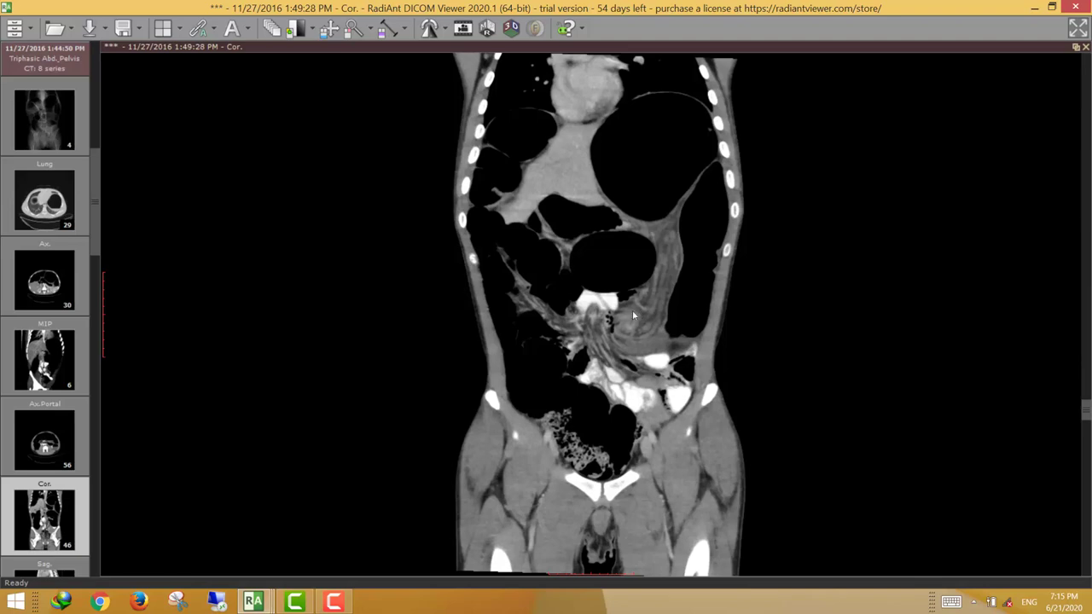
scroll(631, 341, "up", 3)
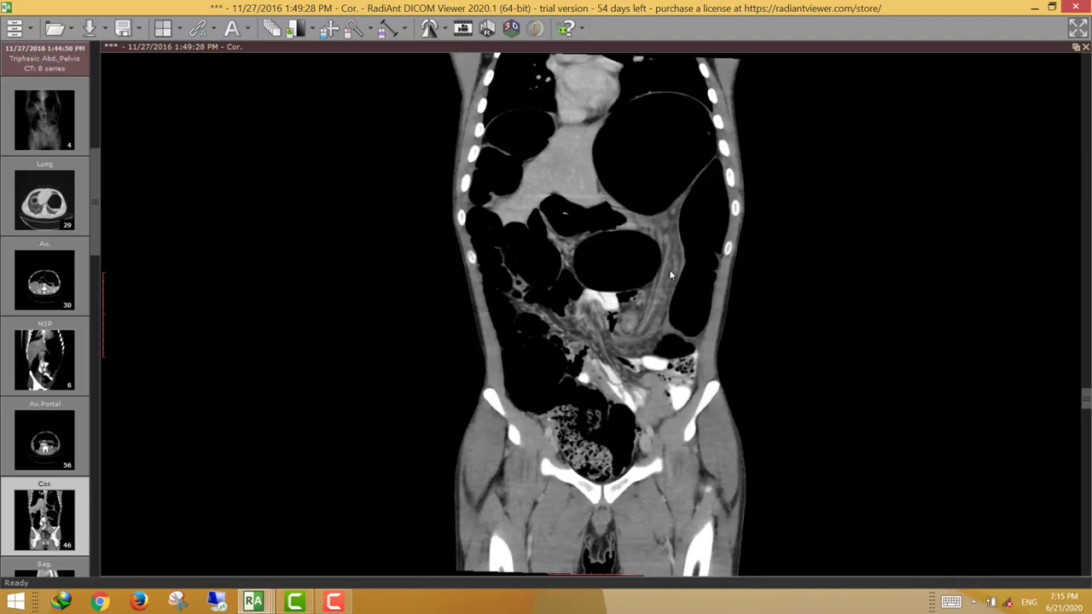
scroll(666, 294, "up", 1)
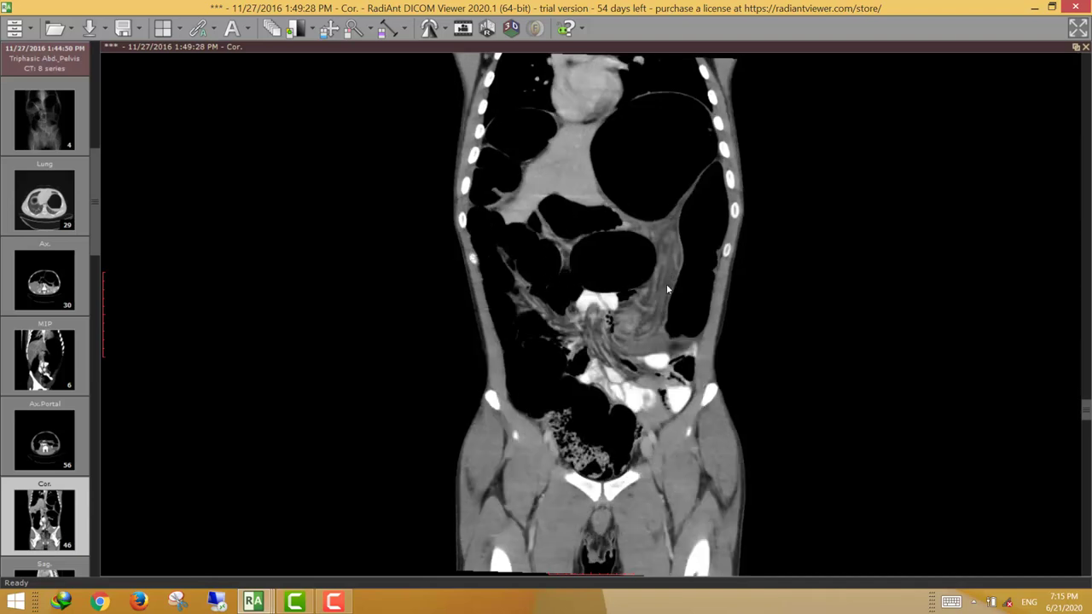
scroll(682, 230, "down", 2)
scroll(683, 256, "up", 3)
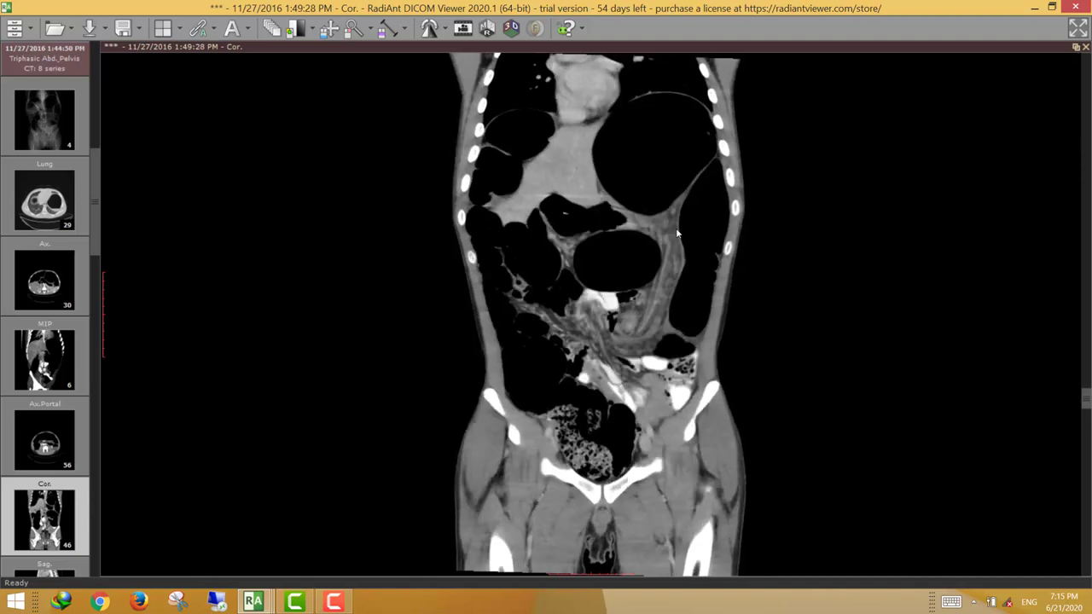
scroll(674, 272, "down", 2)
- Page steadily down through the coronal series toward the bowel loops
scroll(663, 281, "down", 3)
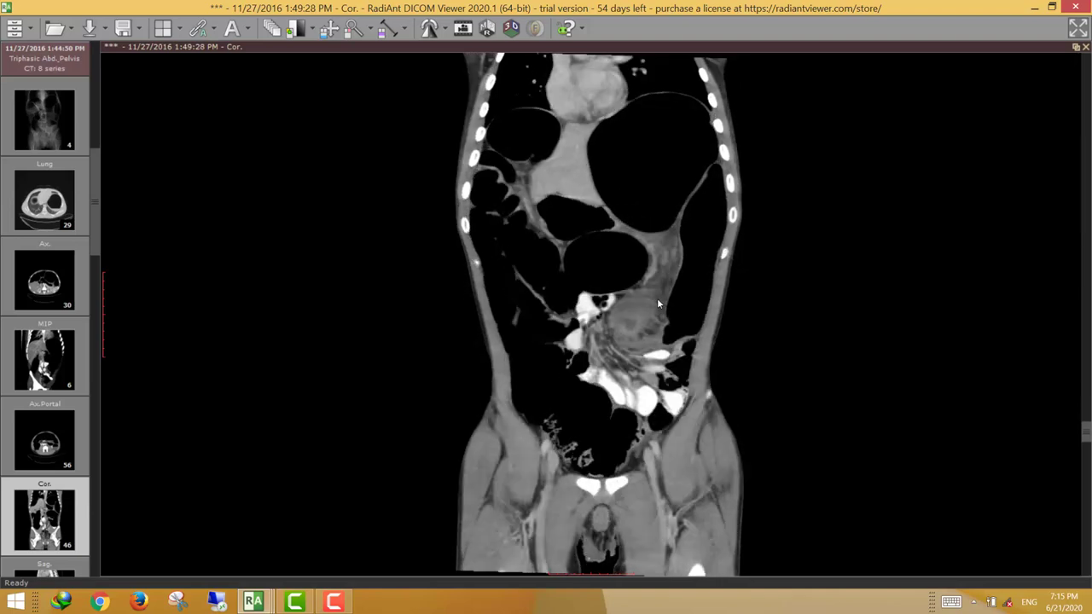
scroll(657, 302, "down", 3)
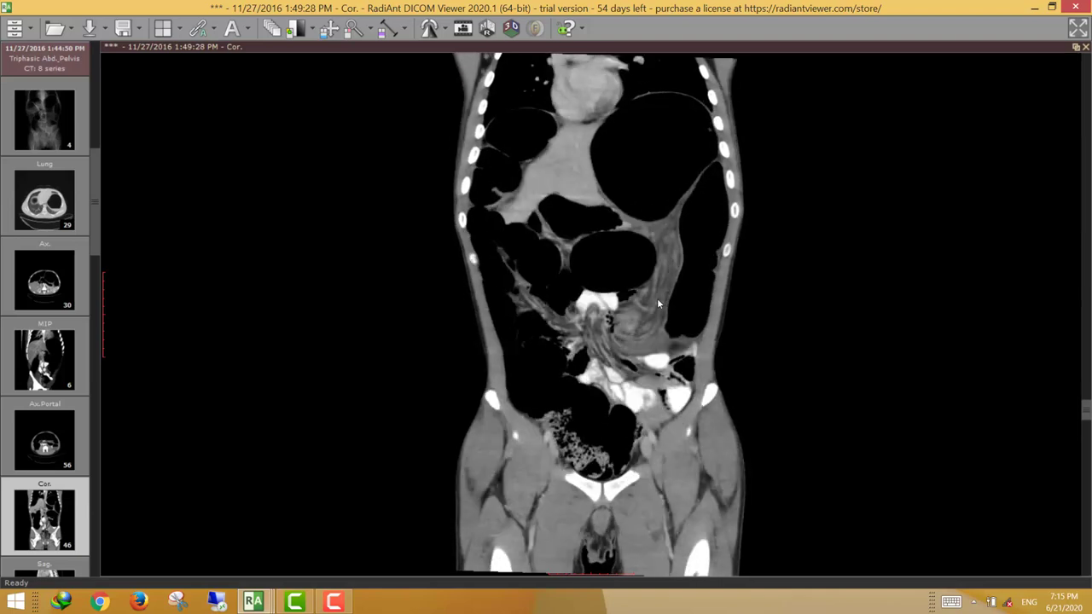
scroll(640, 311, "down", 2)
scroll(627, 325, "down", 5)
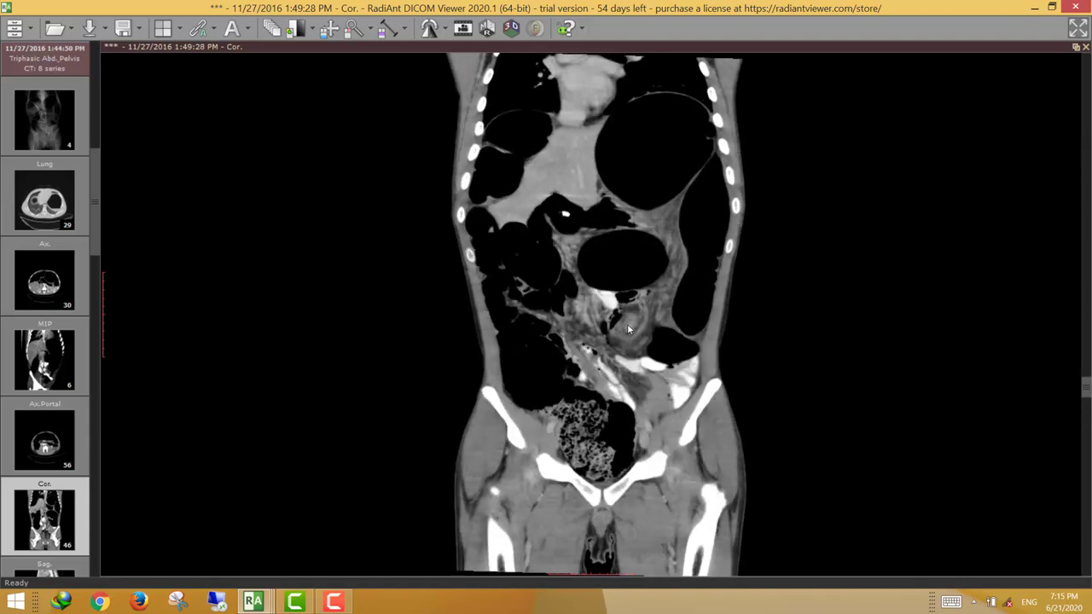
scroll(627, 323, "down", 3)
scroll(632, 315, "down", 2)
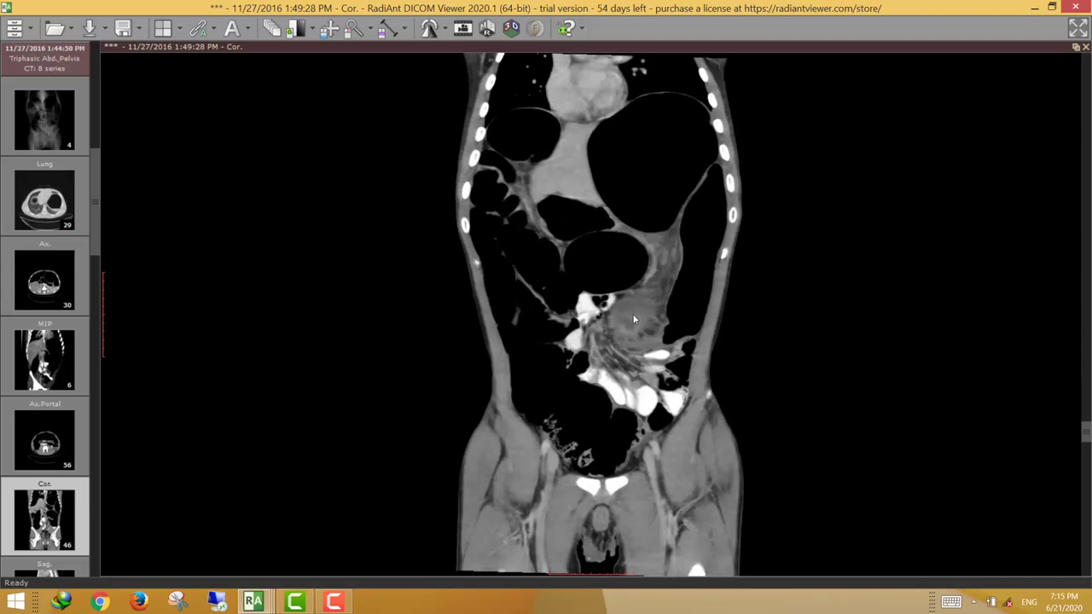
scroll(639, 312, "down", 4)
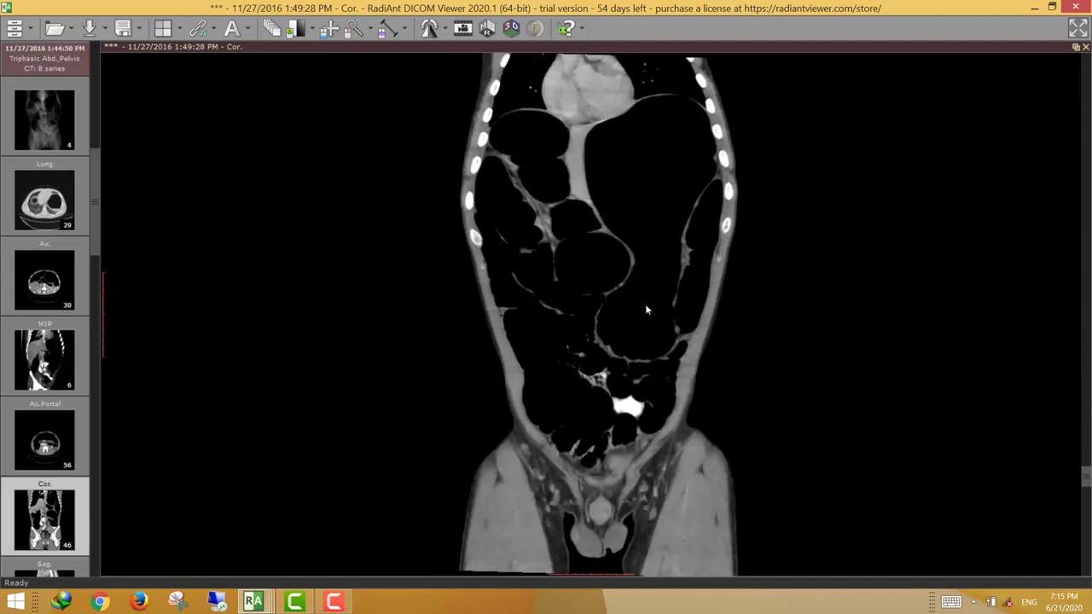
scroll(646, 307, "down", 5)
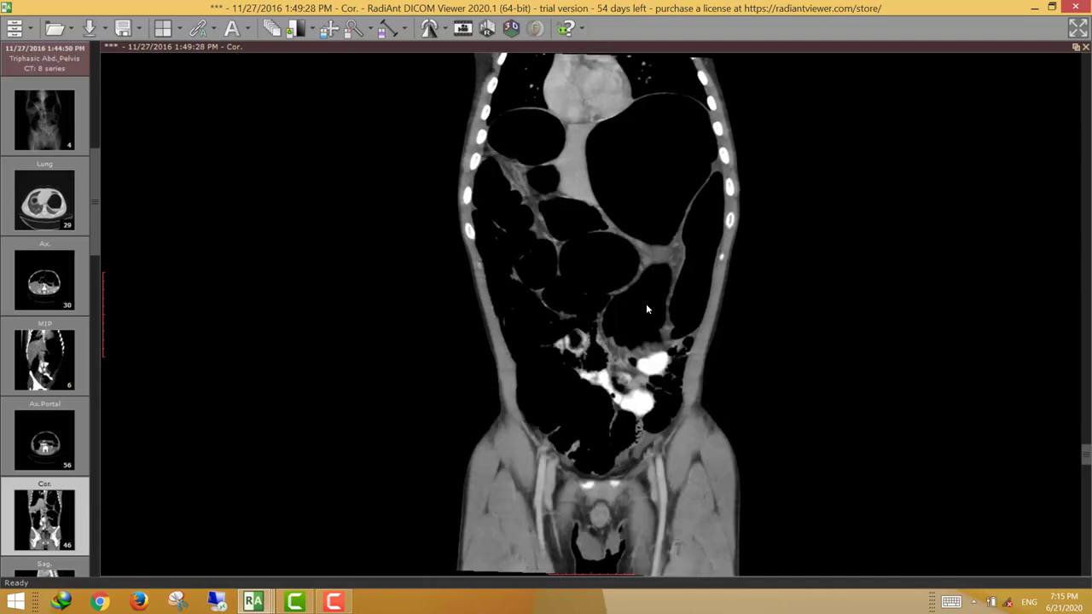
scroll(652, 298, "down", 3)
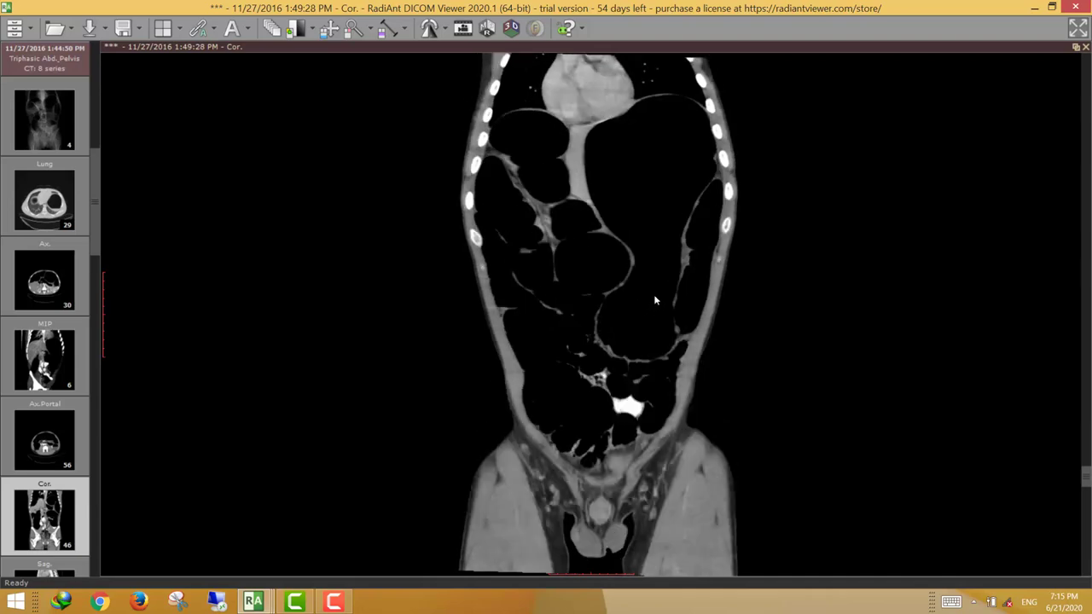
scroll(676, 308, "down", 2)
scroll(675, 308, "down", 3)
scroll(632, 337, "down", 4)
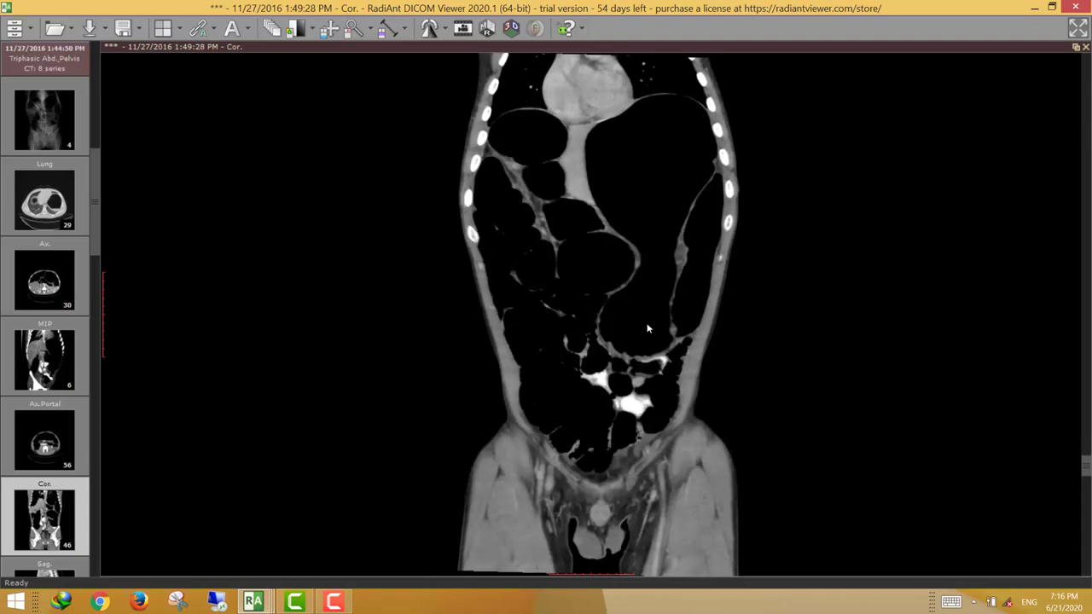
scroll(678, 149, "down", 4)
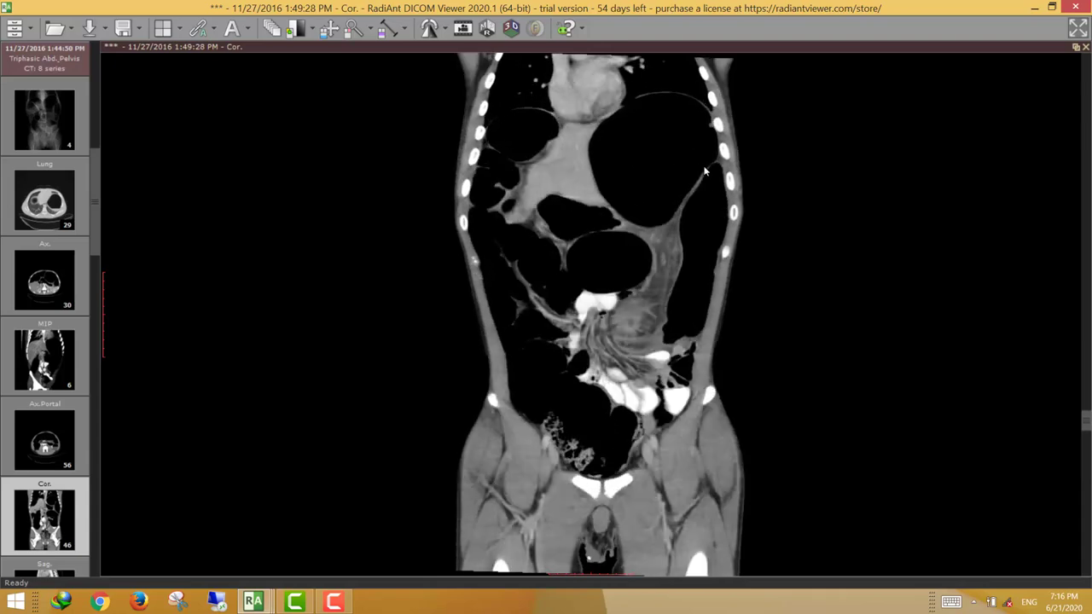
scroll(634, 321, "down", 5)
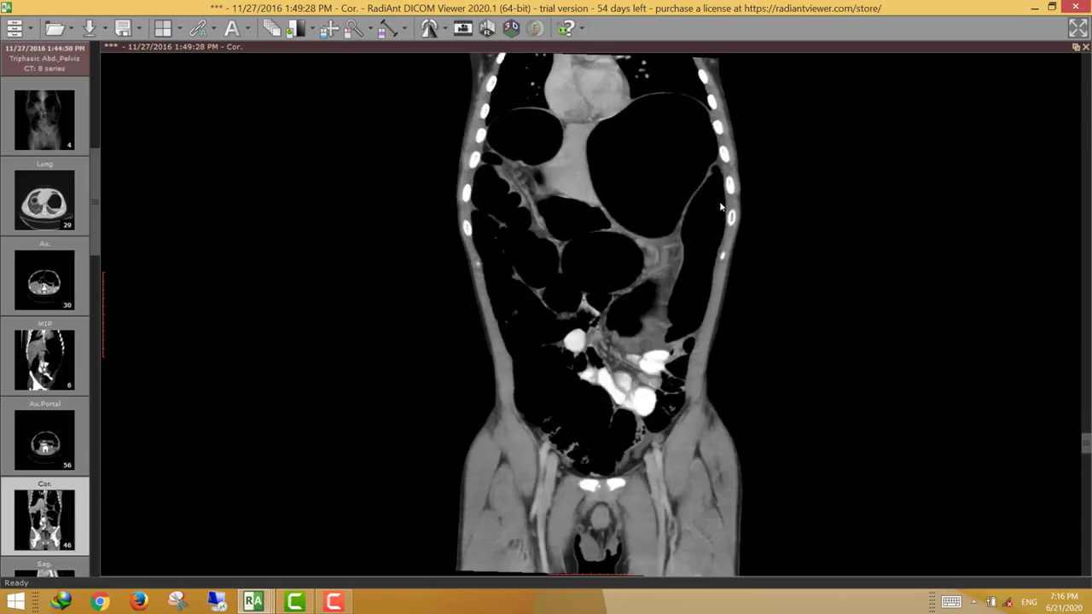
scroll(705, 247, "down", 2)
scroll(672, 335, "down", 3)
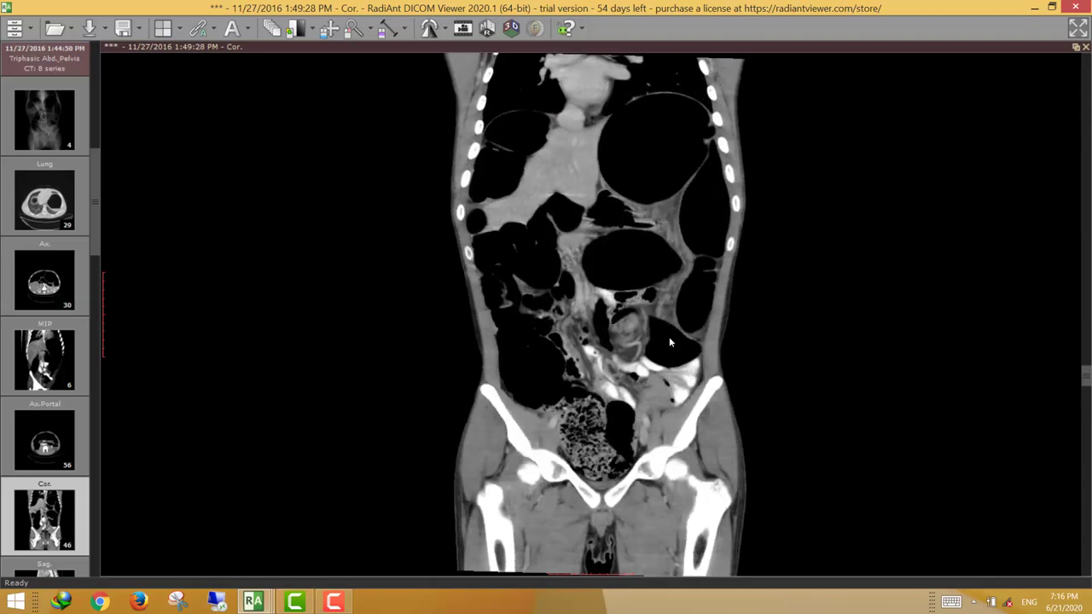
scroll(654, 355, "down", 1)
scroll(654, 355, "down", 3)
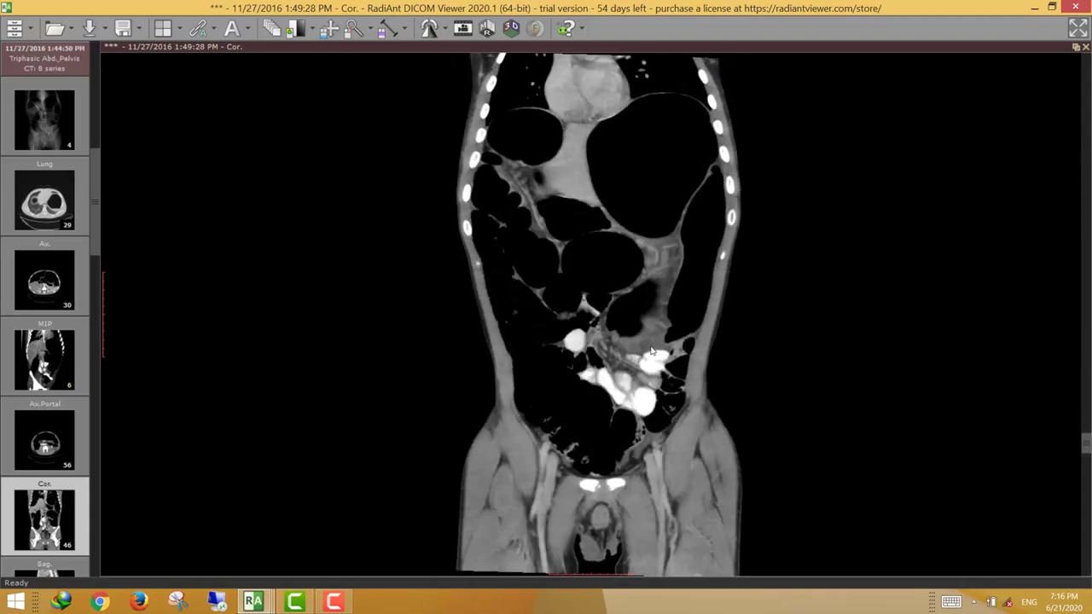
scroll(663, 314, "down", 4)
- Settle on an anterior coronal slice through gas-distended bowel in front of the pelvis
scroll(660, 297, "up", 4)
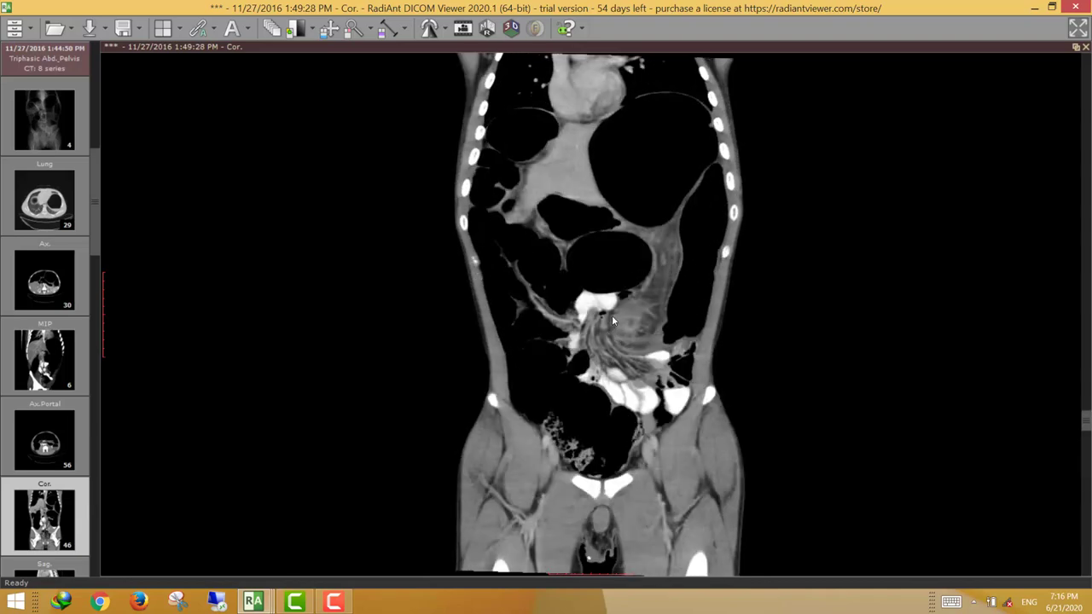
scroll(612, 321, "down", 6)
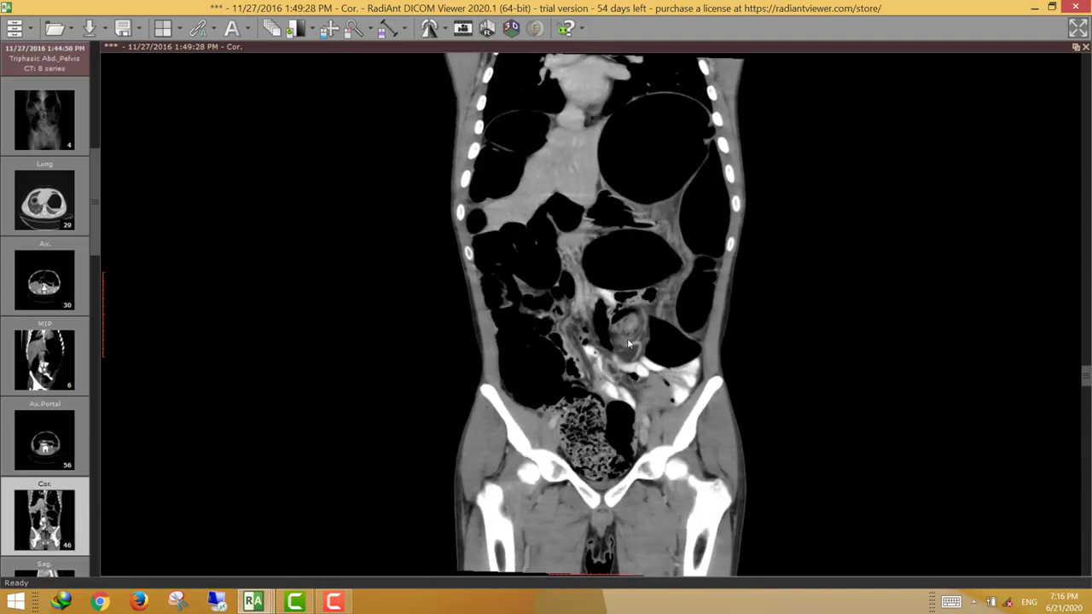
scroll(628, 343, "up", 5)
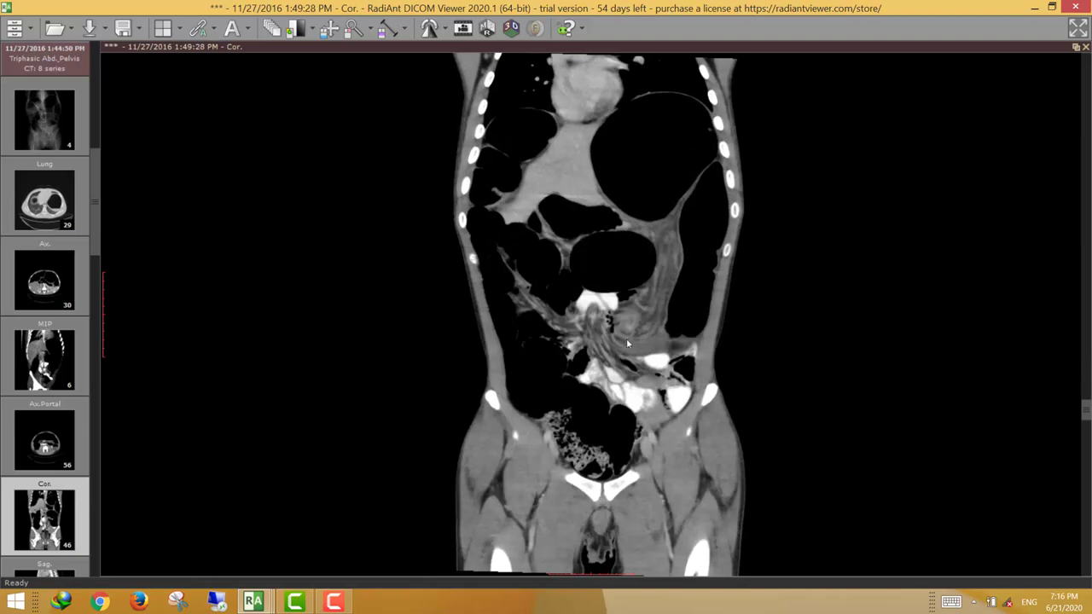
scroll(629, 336, "down", 3)
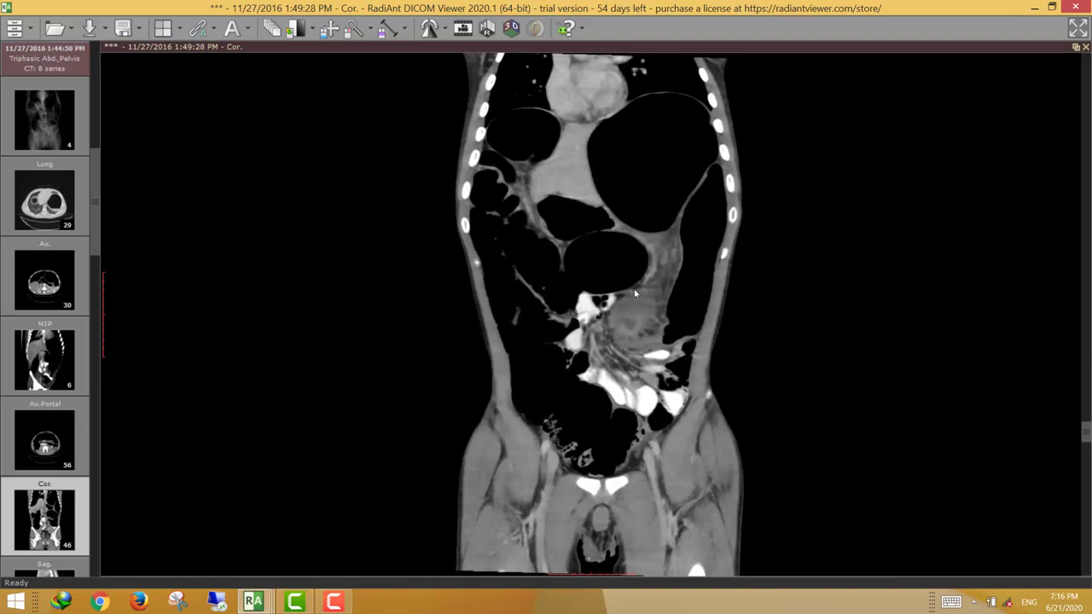
scroll(624, 302, "up", 2)
scroll(607, 319, "up", 4)
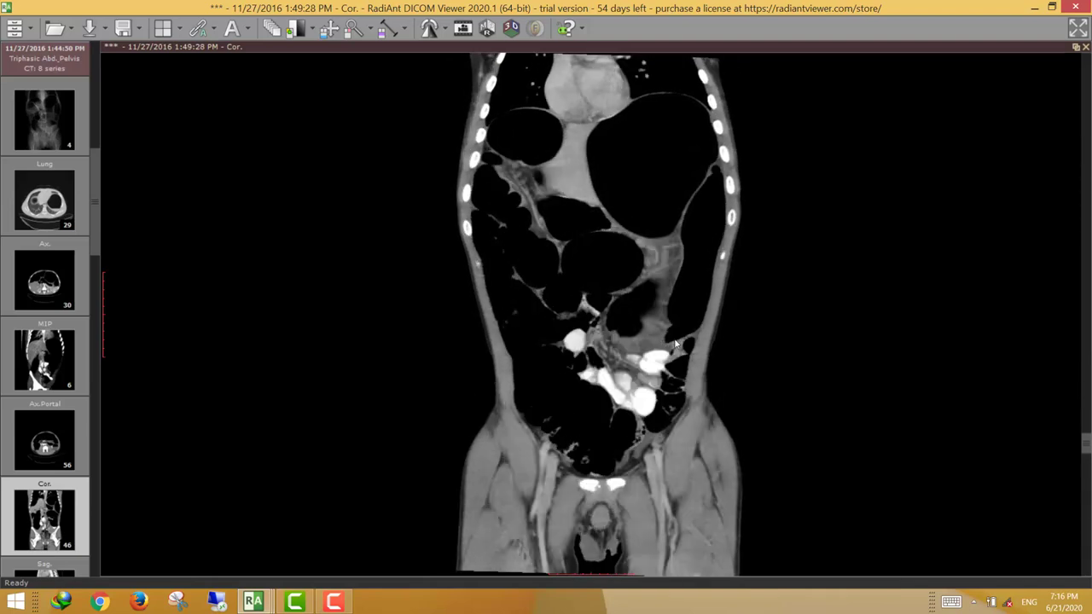
scroll(654, 321, "down", 4)
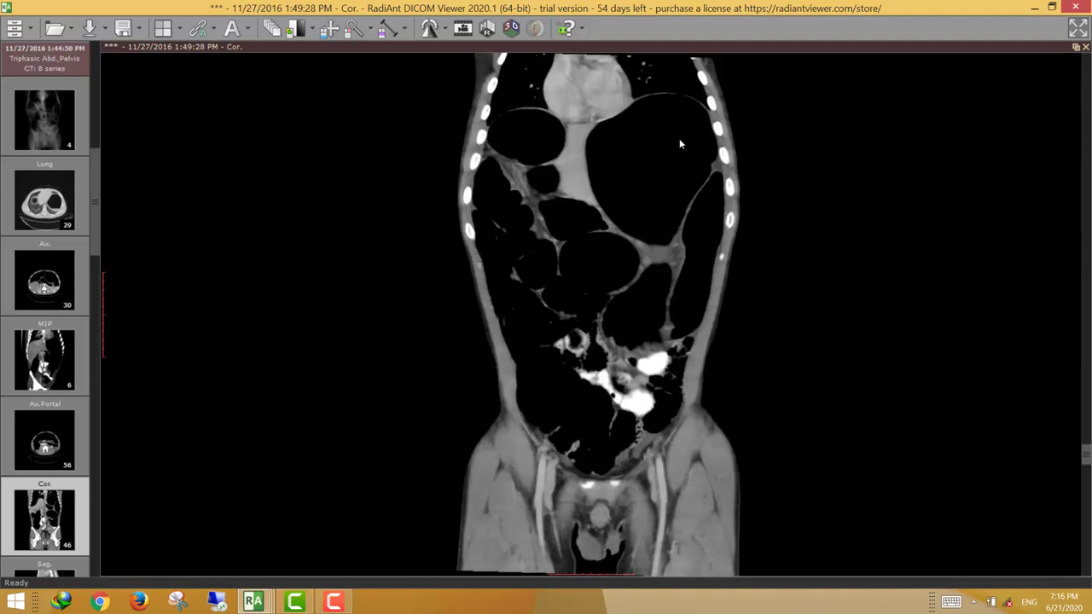
scroll(629, 245, "down", 3)
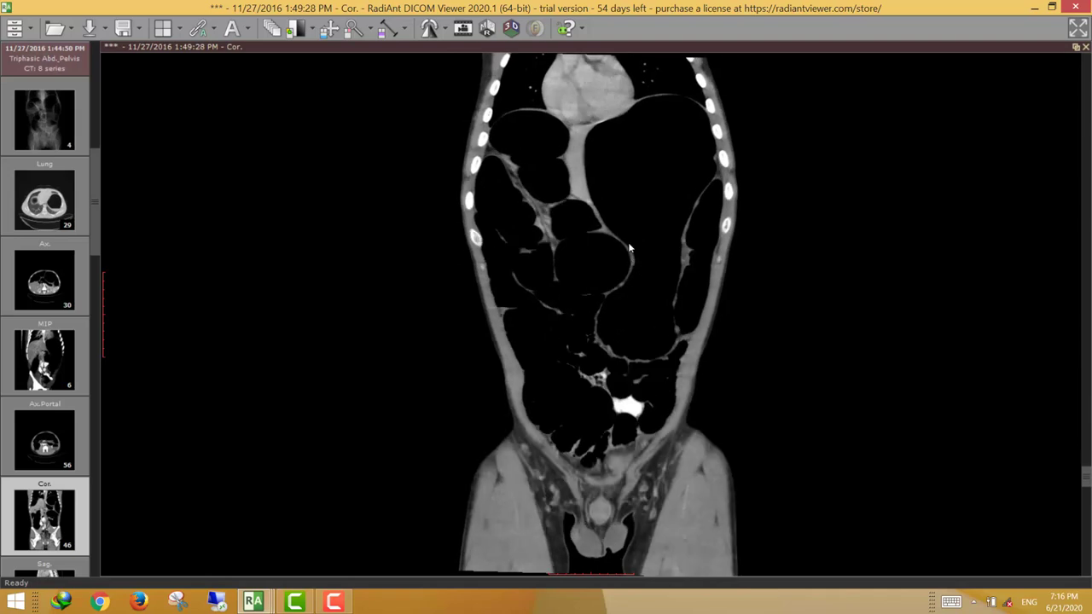
scroll(629, 248, "down", 1)
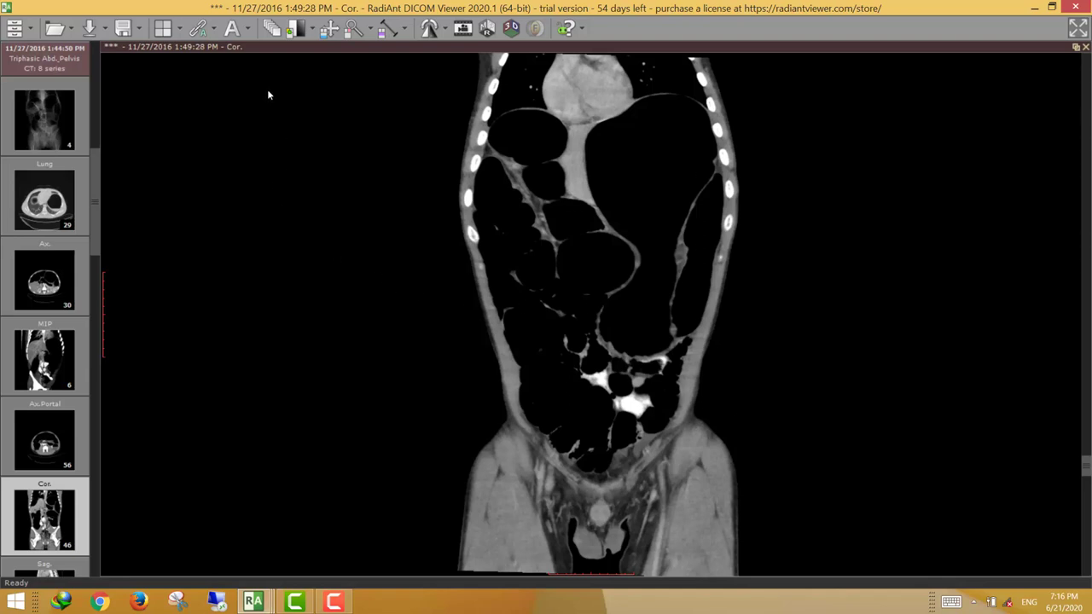
- Switch to a 1x2 layout and load the scout topogram into the left pane
left_click(165, 31)
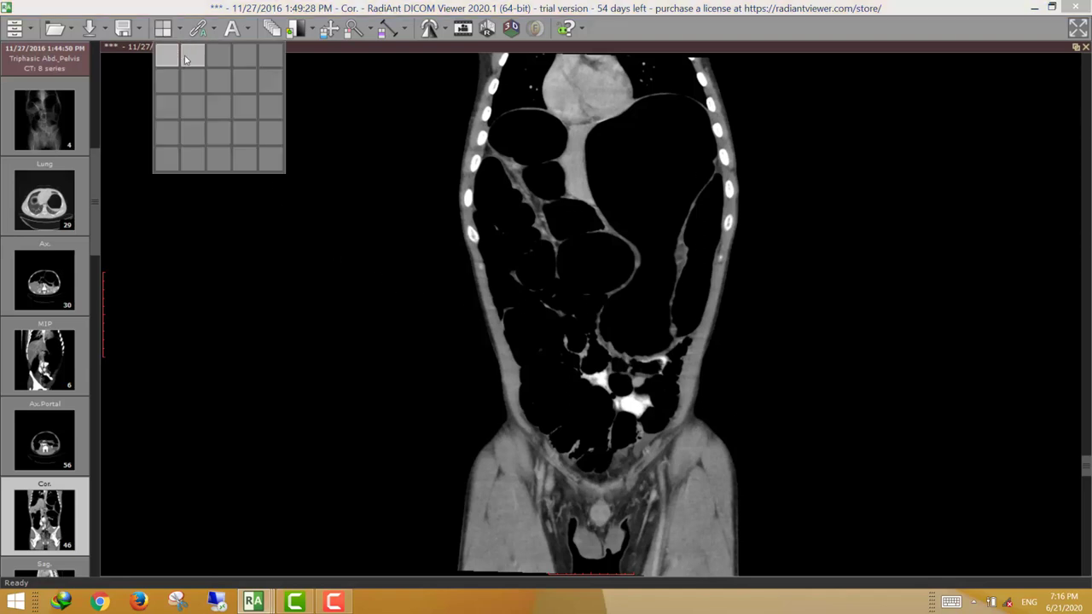
left_click(187, 54)
left_click_drag(52, 116, 467, 219)
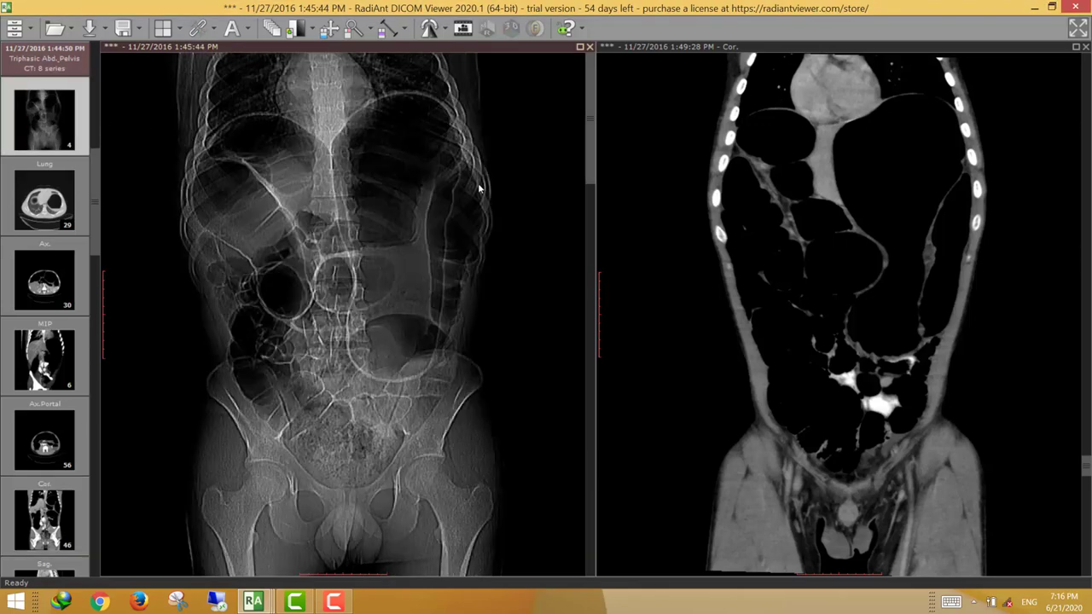
scroll(560, 261, "down", 1)
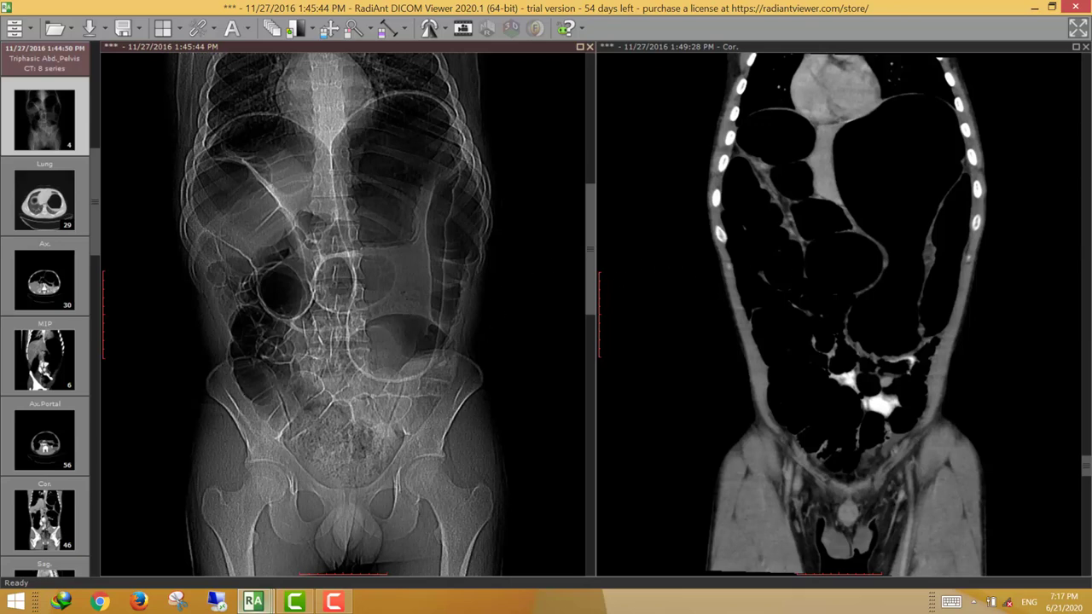
mouse_move(253, 600)
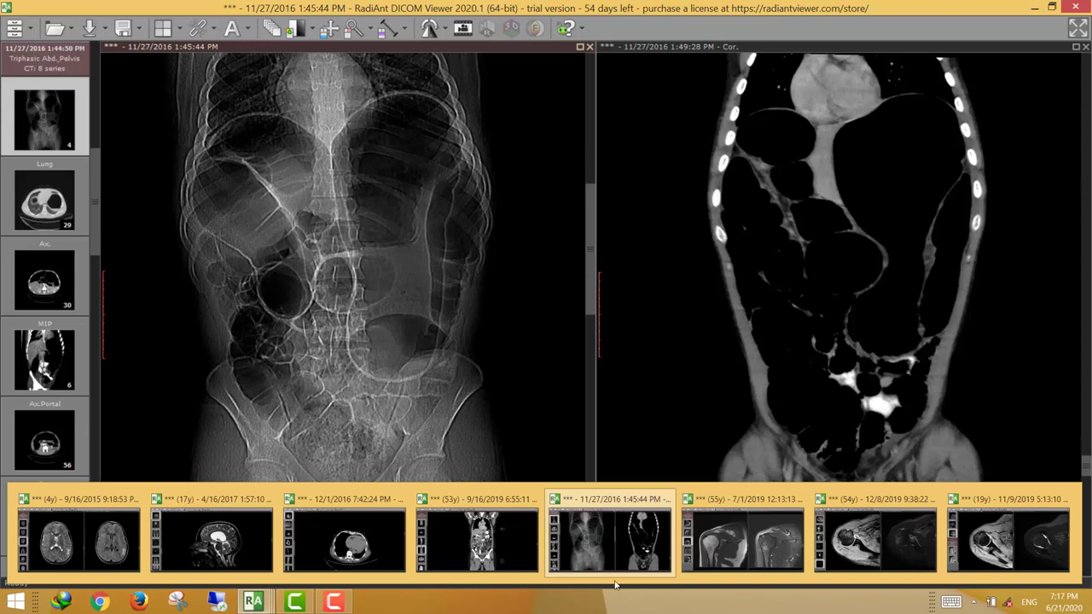
- Open the 7/1/2019 left shoulder MR and scroll the t1_tse_cor and STIR_Cor slices together
left_click(750, 561)
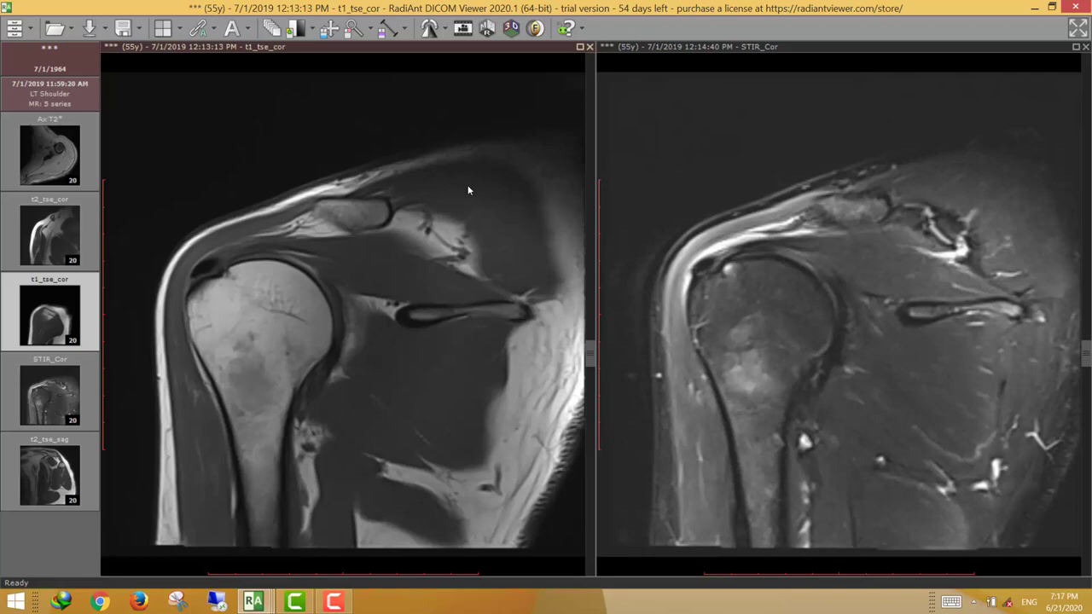
scroll(465, 191, "down", 5)
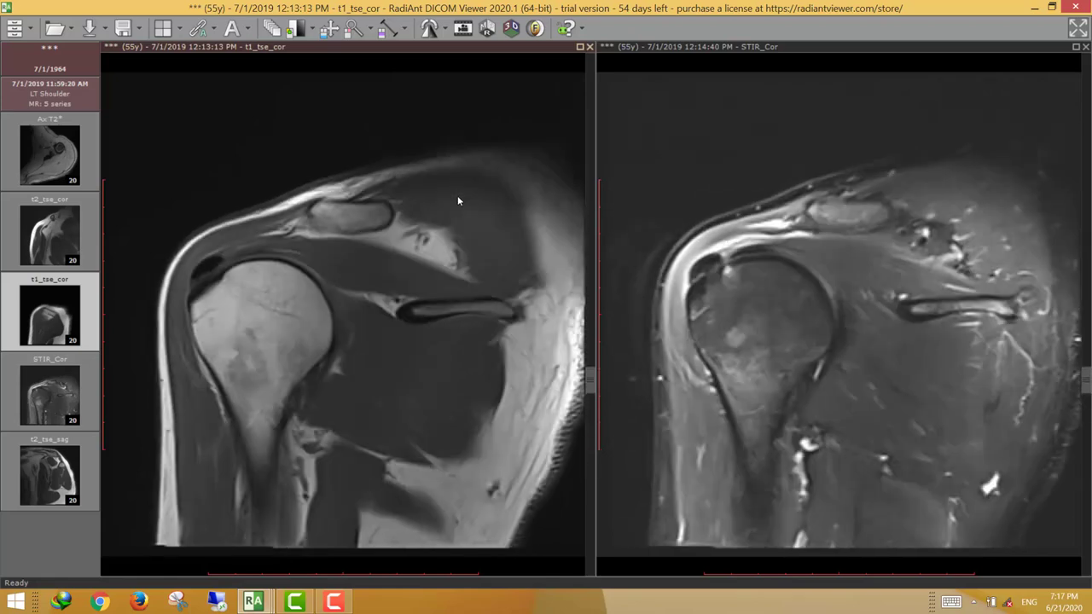
scroll(458, 199, "down", 2)
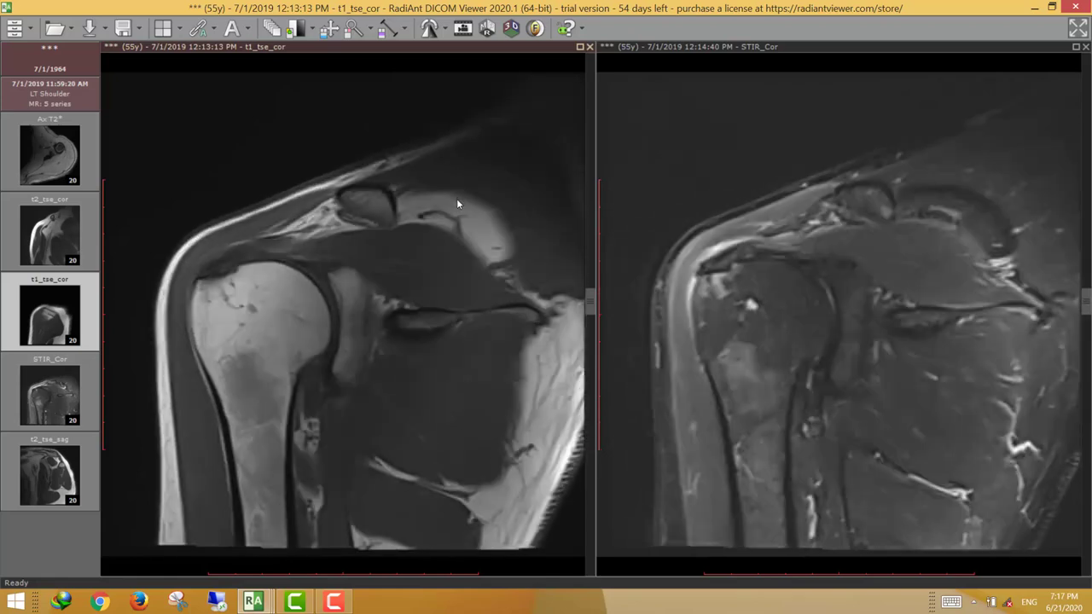
scroll(457, 200, "down", 1)
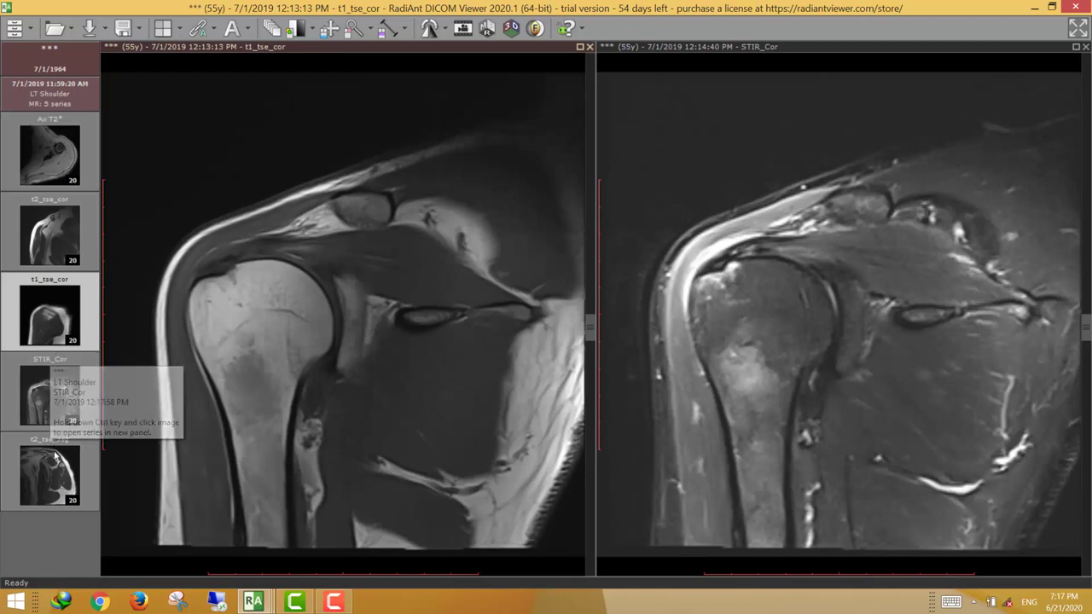
left_click(46, 251)
scroll(486, 249, "down", 5)
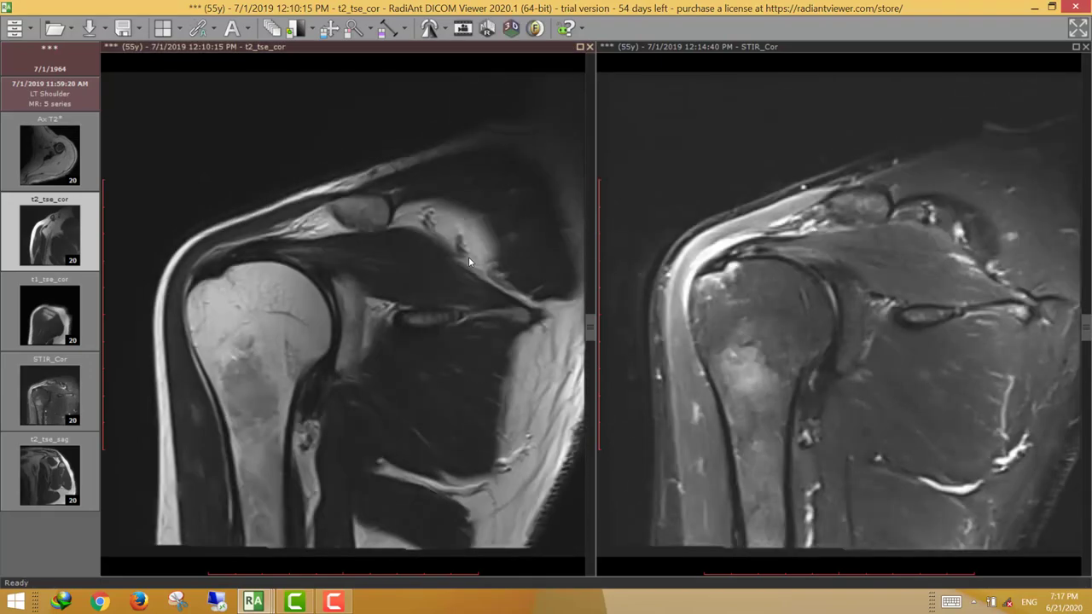
scroll(357, 248, "down", 2)
scroll(663, 227, "up", 2)
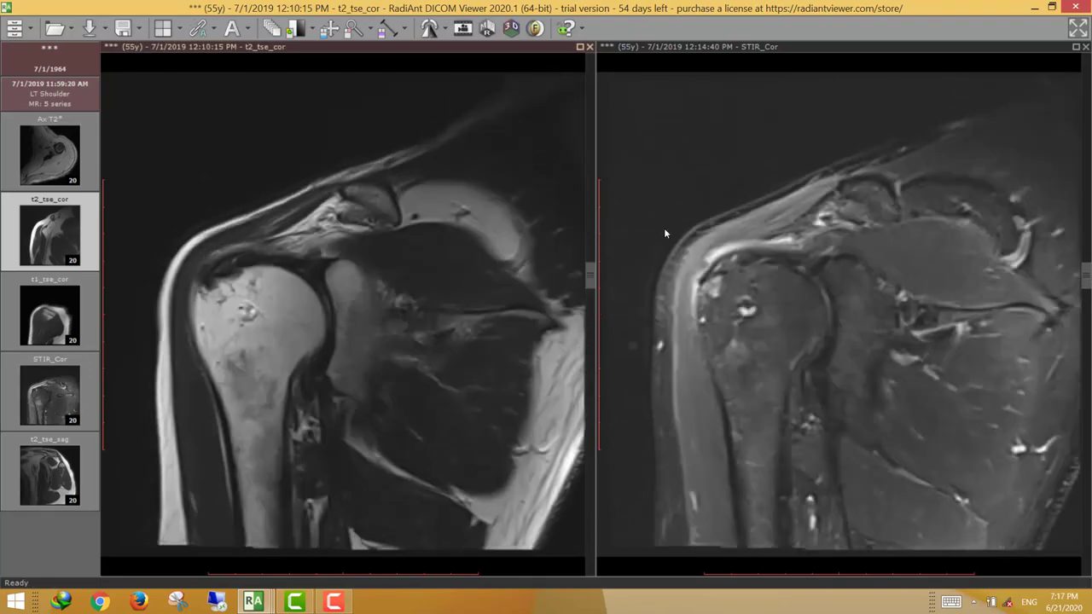
scroll(828, 210, "down", 2)
scroll(818, 225, "up", 2)
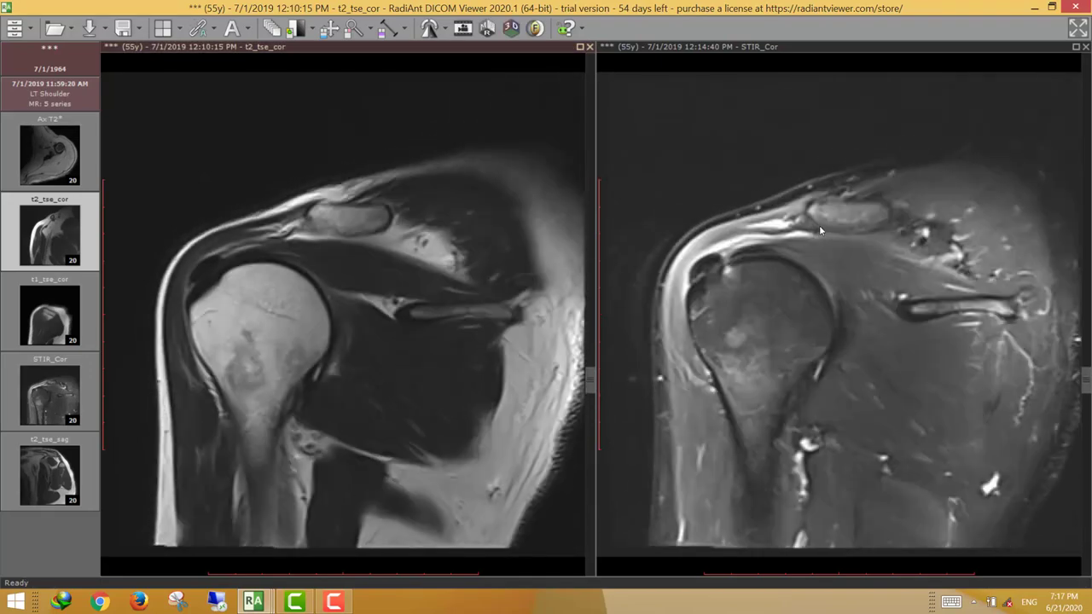
scroll(729, 264, "down", 1)
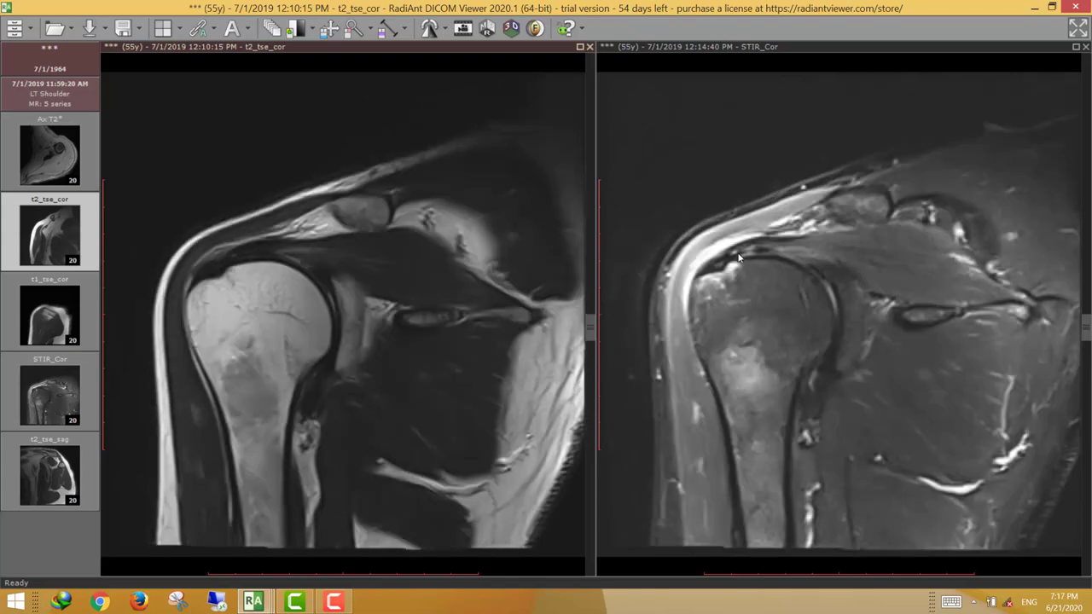
scroll(747, 252, "down", 1)
scroll(742, 253, "down", 2)
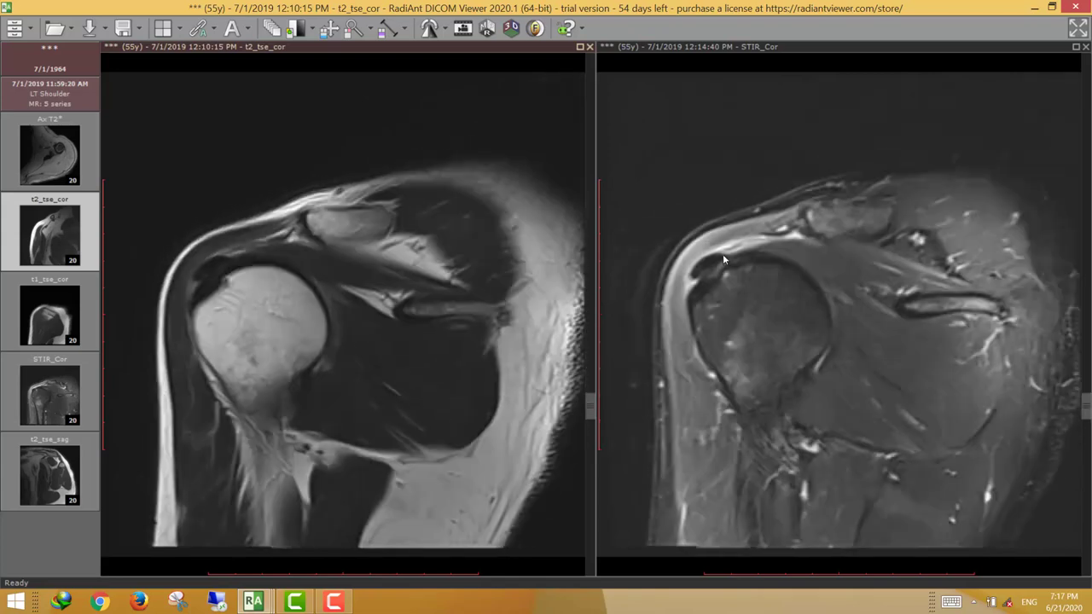
scroll(712, 260, "up", 1)
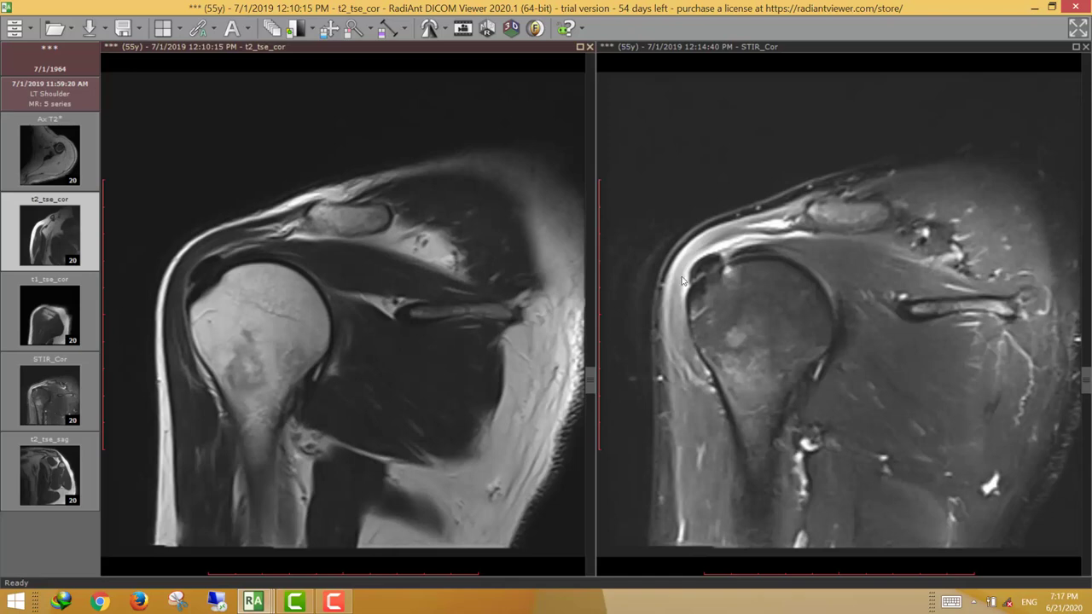
scroll(707, 278, "down", 1)
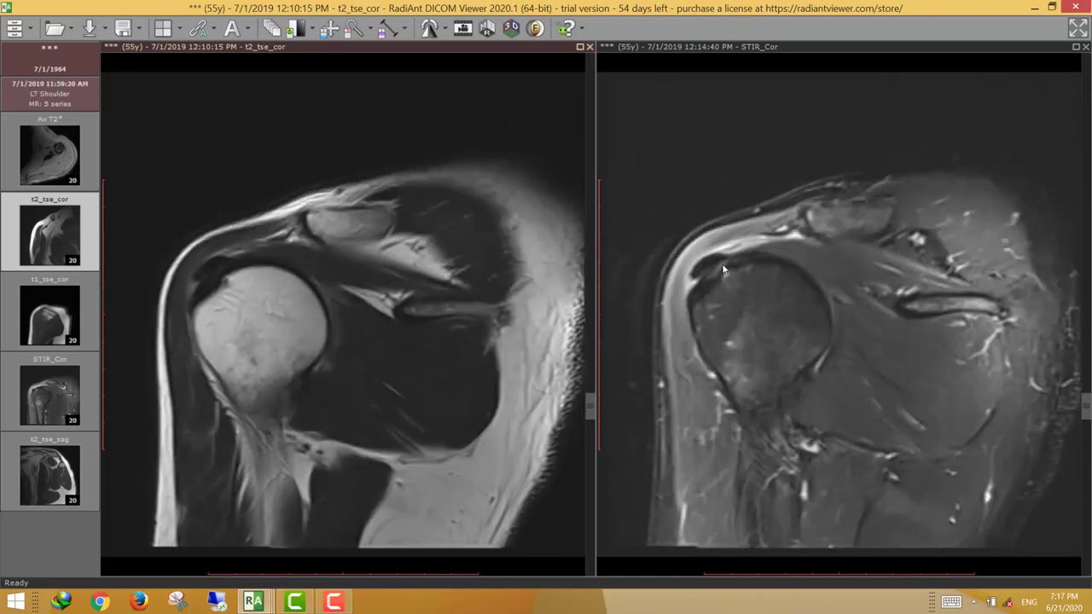
scroll(712, 269, "up", 1)
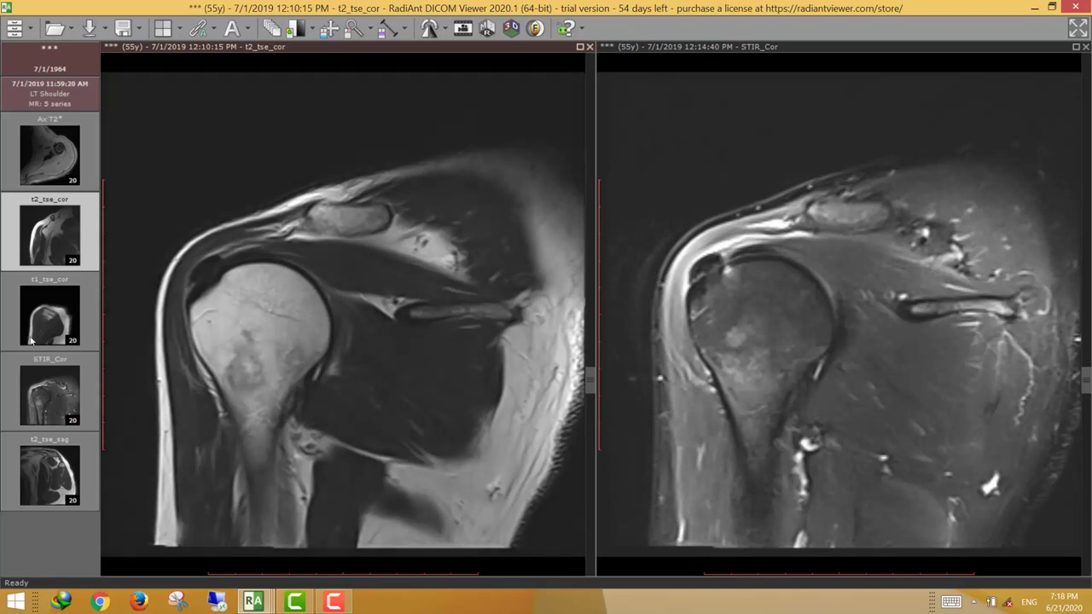
left_click_drag(53, 317, 387, 252)
scroll(388, 253, "down", 10)
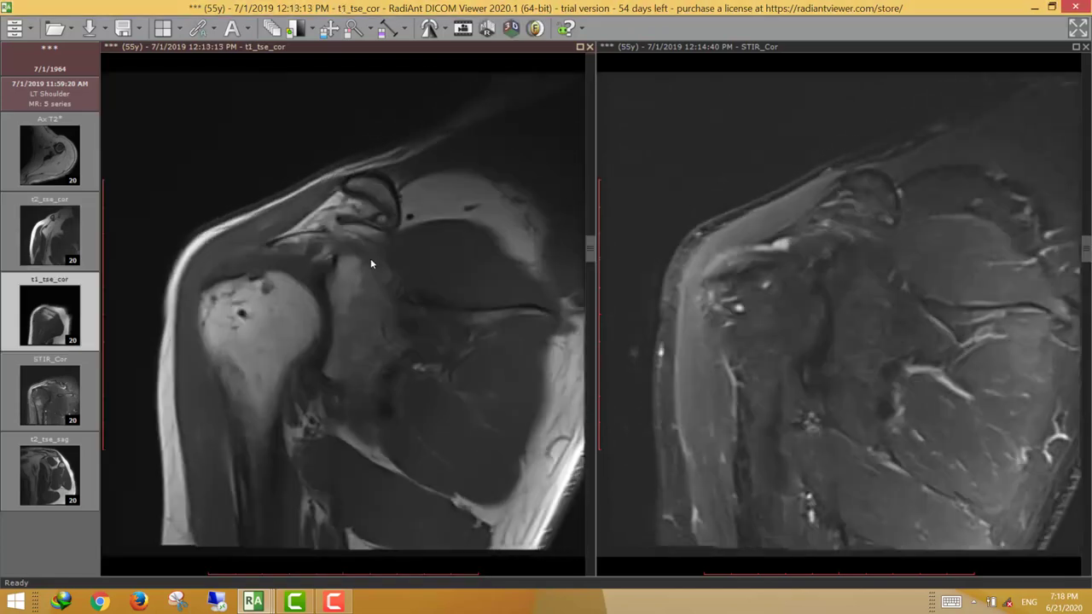
scroll(240, 272, "down", 4)
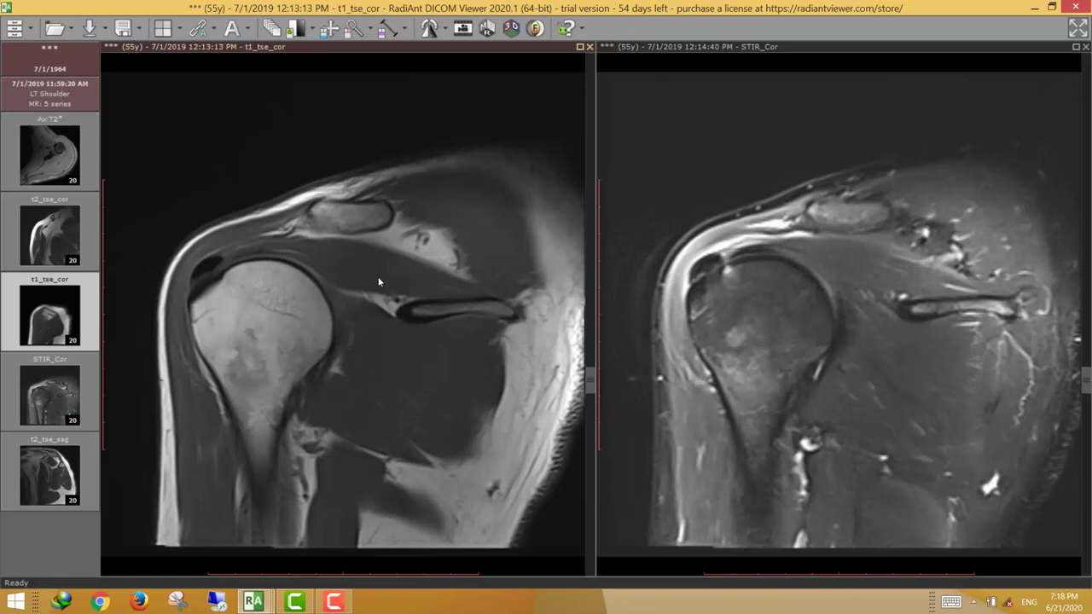
scroll(378, 275, "down", 1)
scroll(290, 294, "up", 1)
scroll(283, 290, "down", 1)
scroll(256, 292, "up", 1)
- Switch to the 12/8/2019 right shoulder MR and scroll its eT2W_FFE CLEAR and T2FS_Ax axial slices
left_click(253, 602)
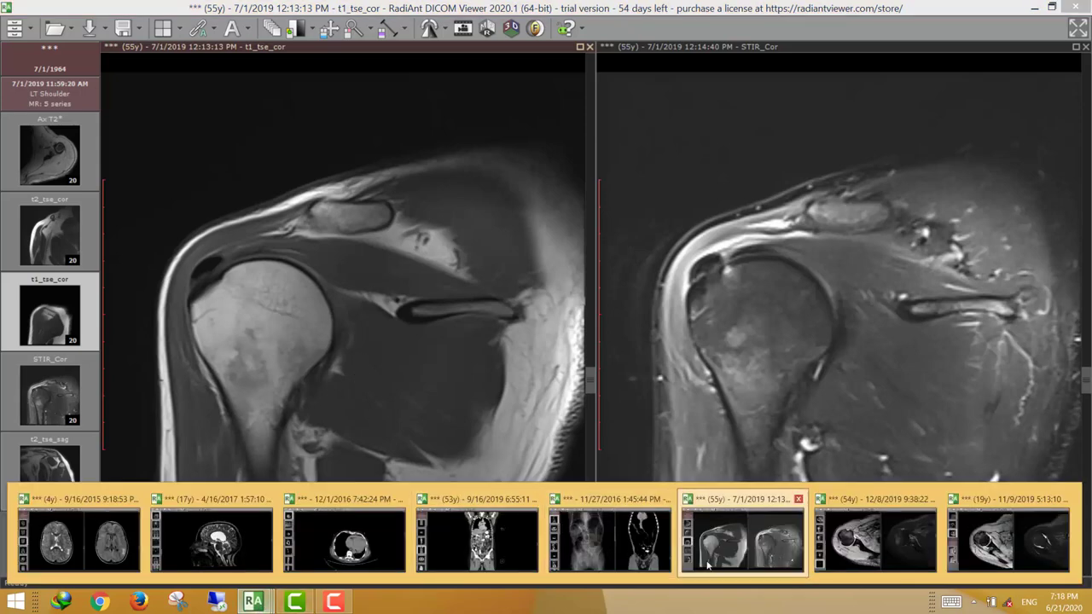
left_click(863, 546)
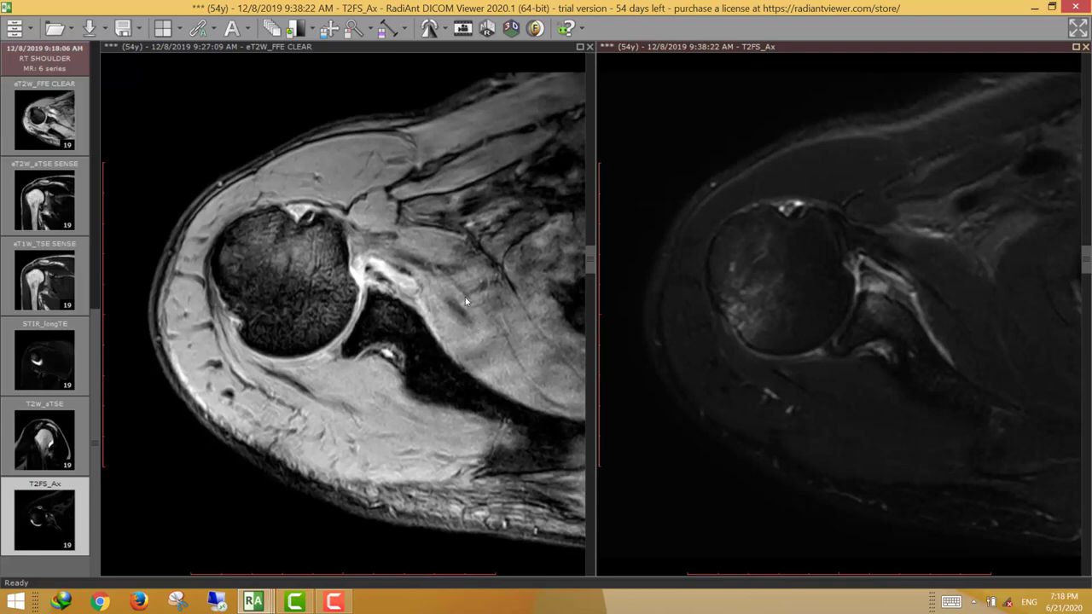
scroll(460, 281, "down", 8)
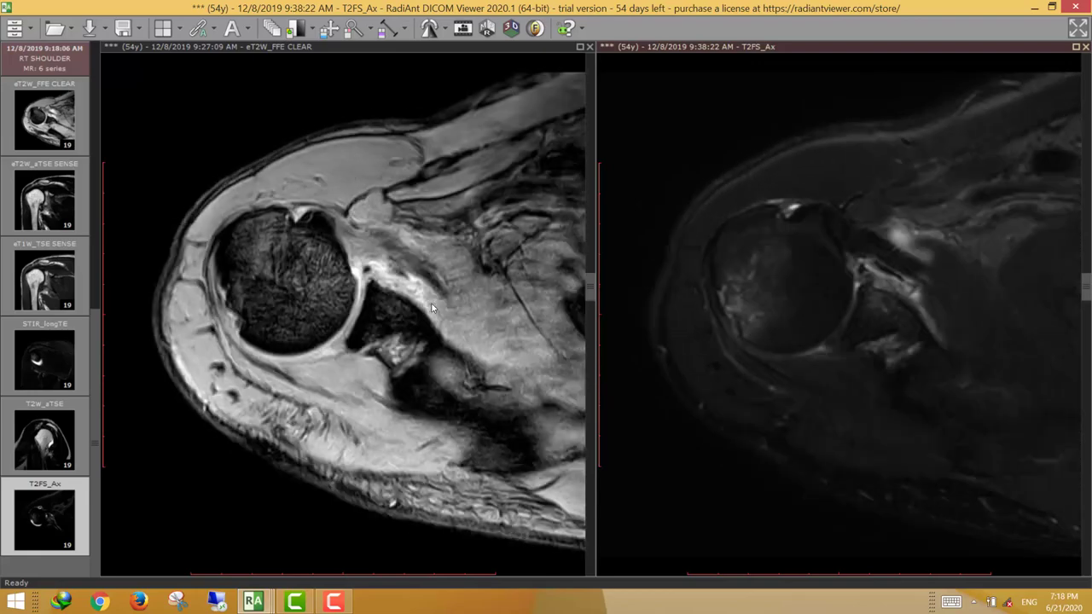
scroll(378, 325, "down", 2)
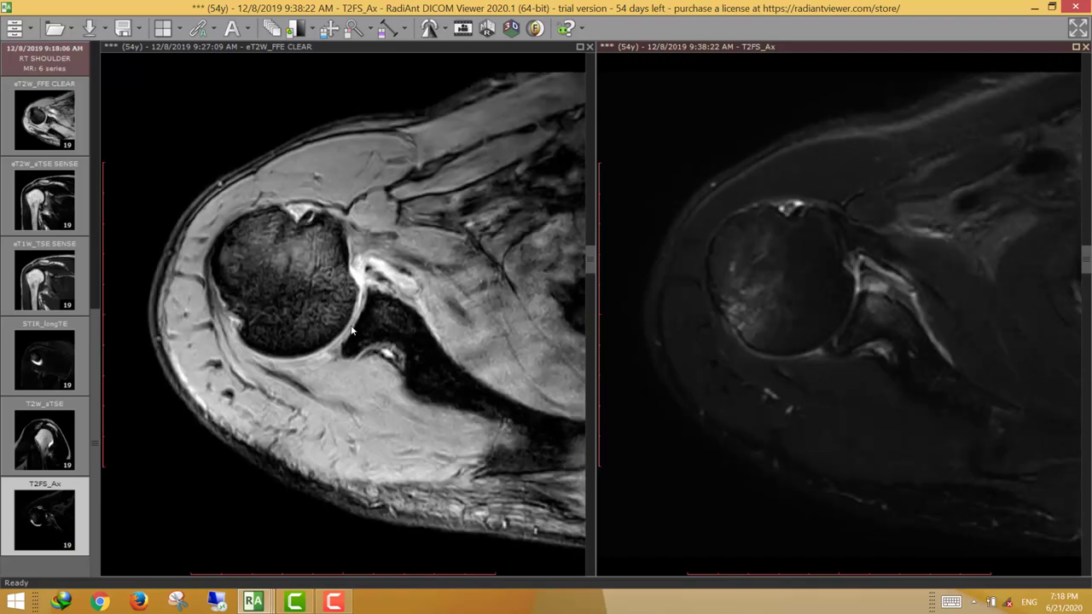
scroll(351, 330, "up", 2)
scroll(350, 330, "down", 4)
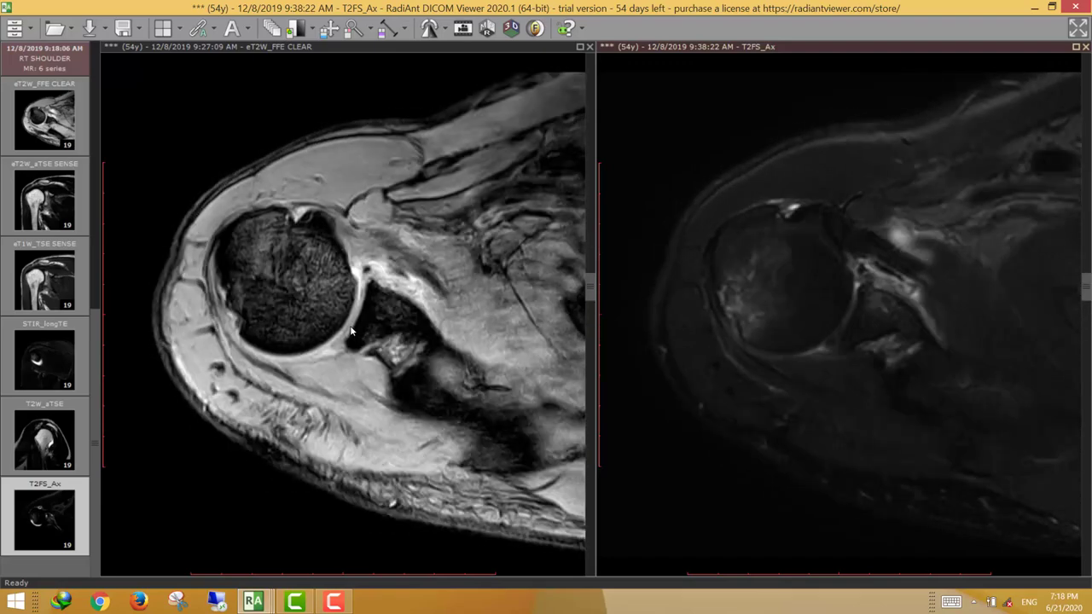
scroll(350, 332, "down", 2)
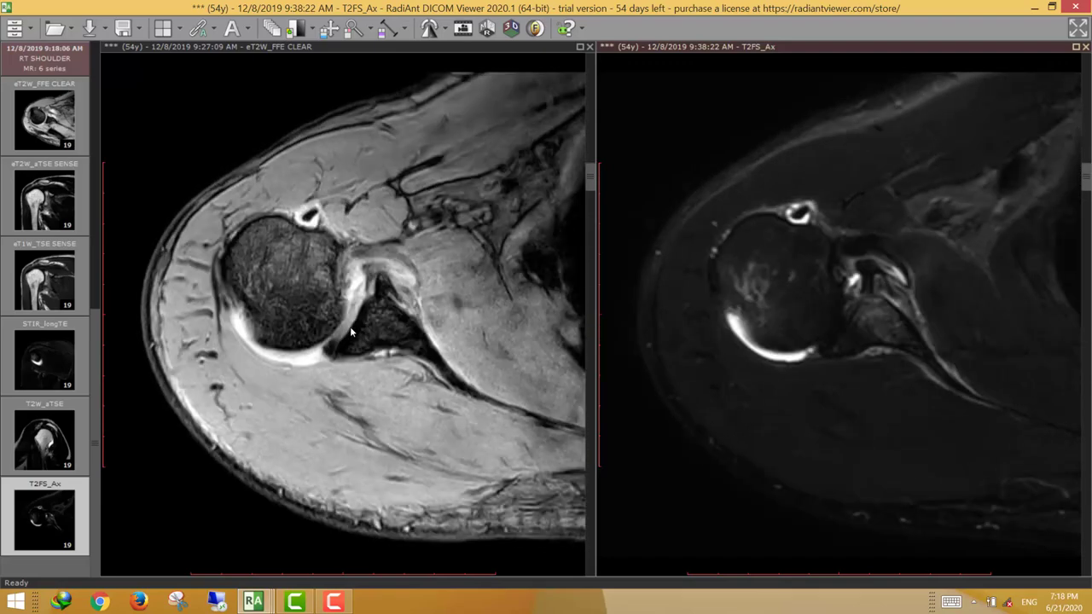
scroll(397, 325, "down", 3)
scroll(397, 322, "up", 3)
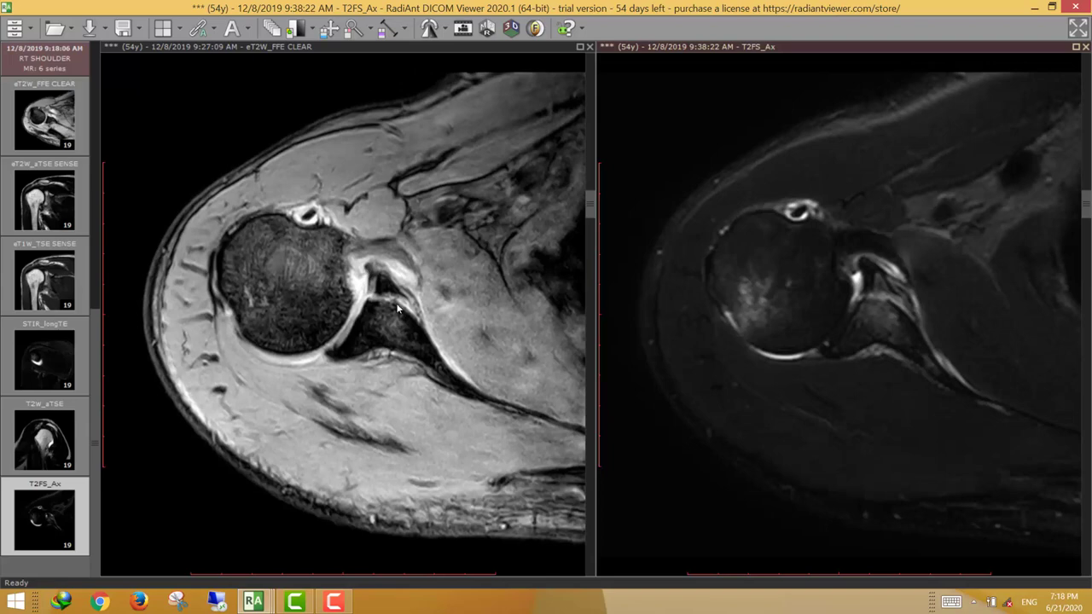
scroll(429, 295, "down", 2)
scroll(398, 305, "up", 2)
- Activate the eT2W_FFE CLEAR pane and scroll down through the linked axial slices
left_click(456, 294)
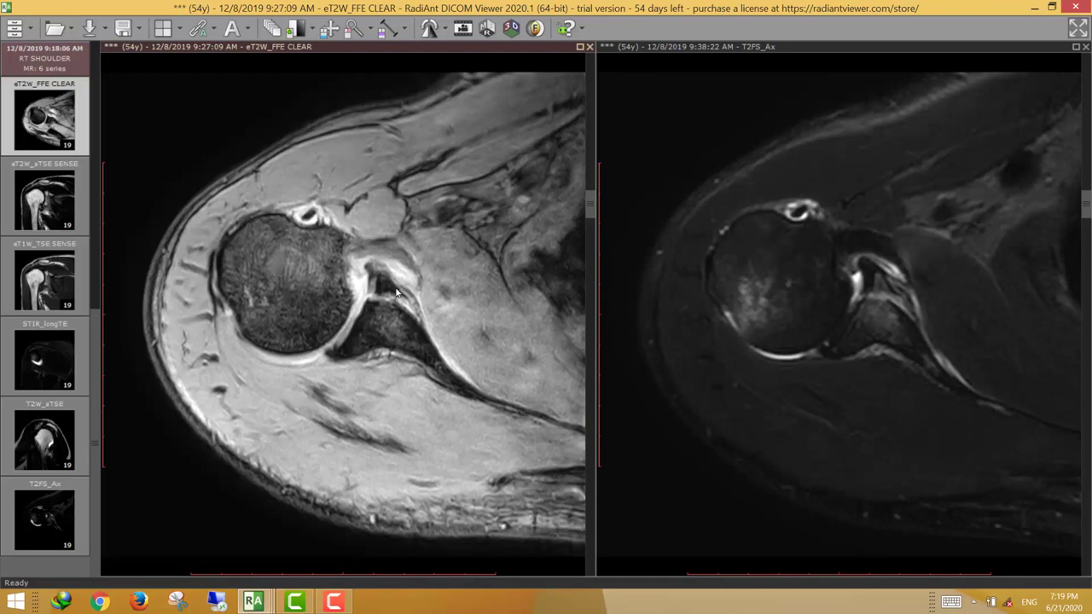
scroll(398, 293, "down", 2)
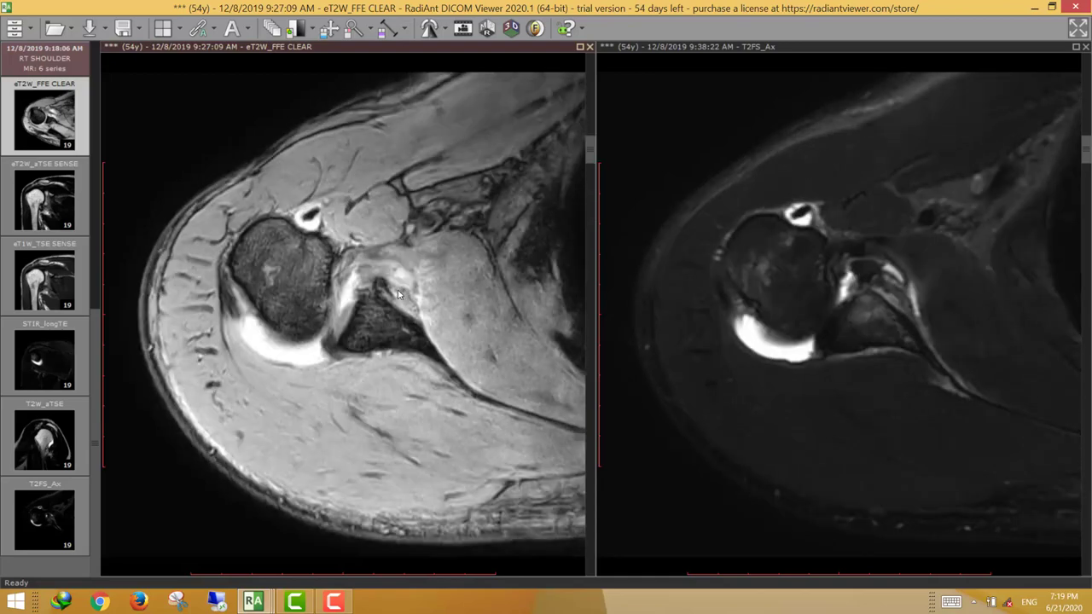
scroll(397, 293, "down", 3)
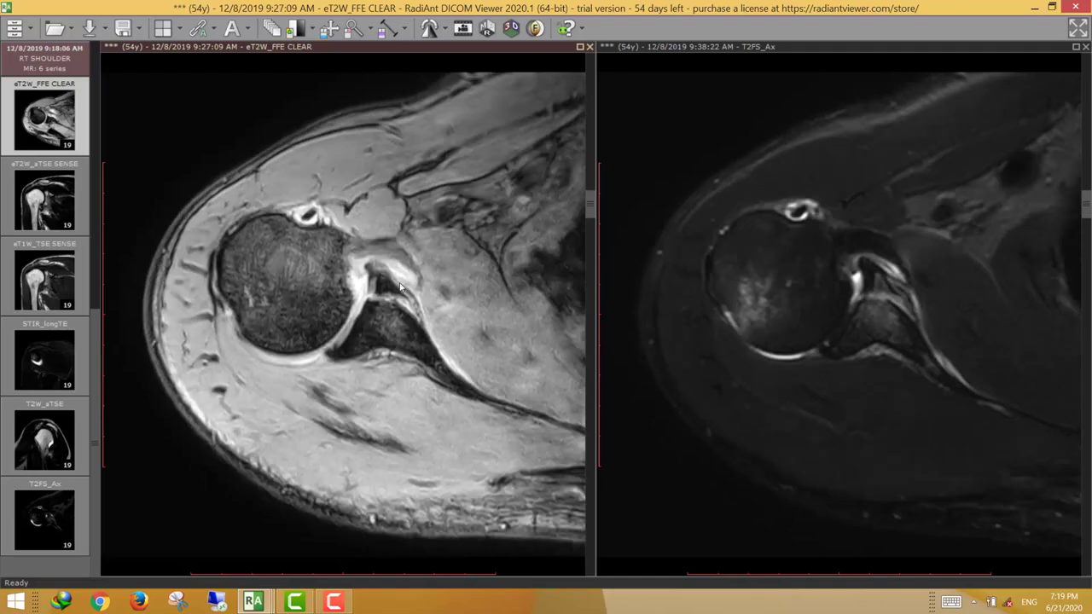
scroll(400, 290, "down", 4)
scroll(867, 288, "down", 4)
scroll(723, 322, "down", 2)
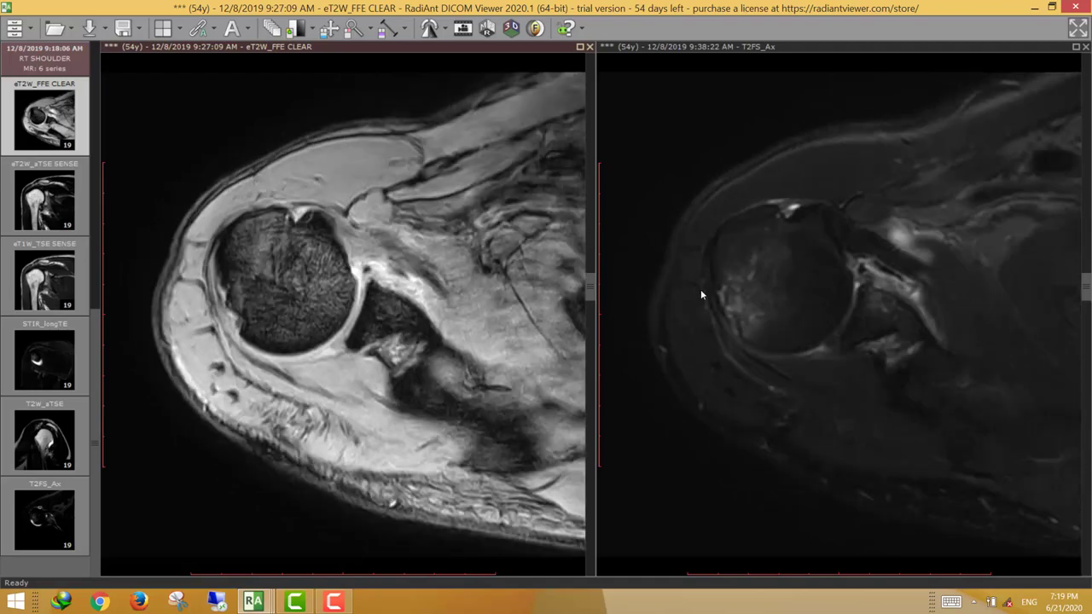
scroll(724, 312, "up", 4)
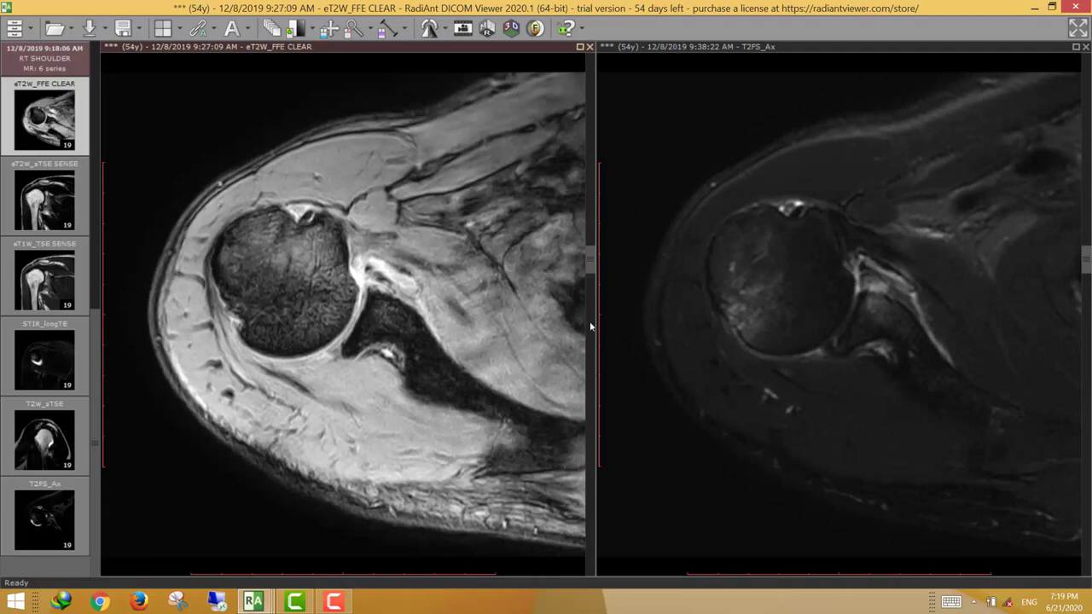
scroll(752, 325, "down", 2)
- Scroll back over the axial slices, then place STIR_longTE in the left viewport
scroll(734, 318, "up", 2)
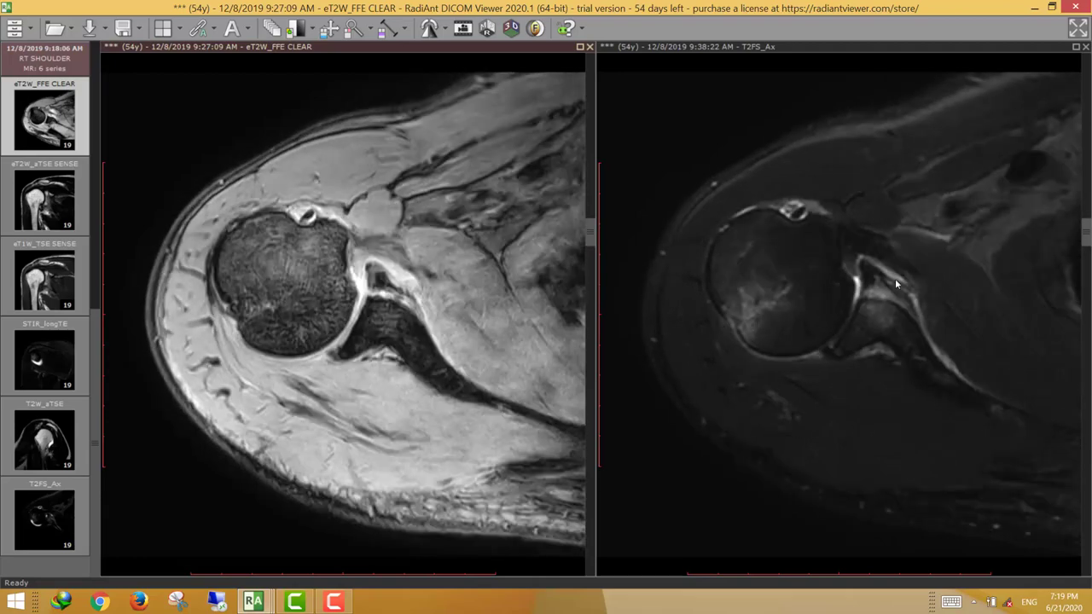
scroll(892, 274, "up", 3)
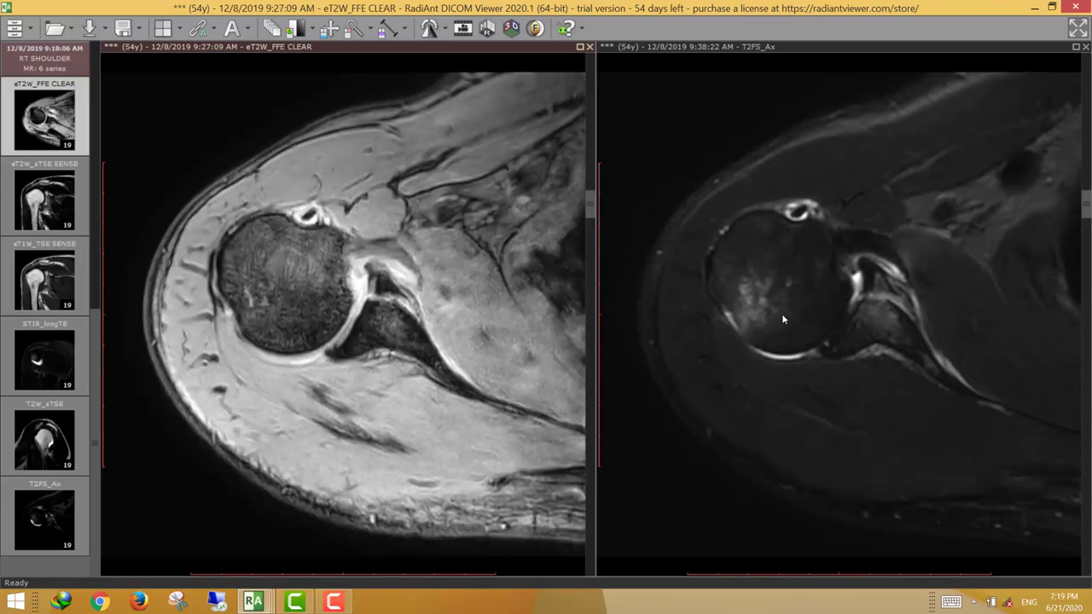
scroll(751, 313, "down", 3)
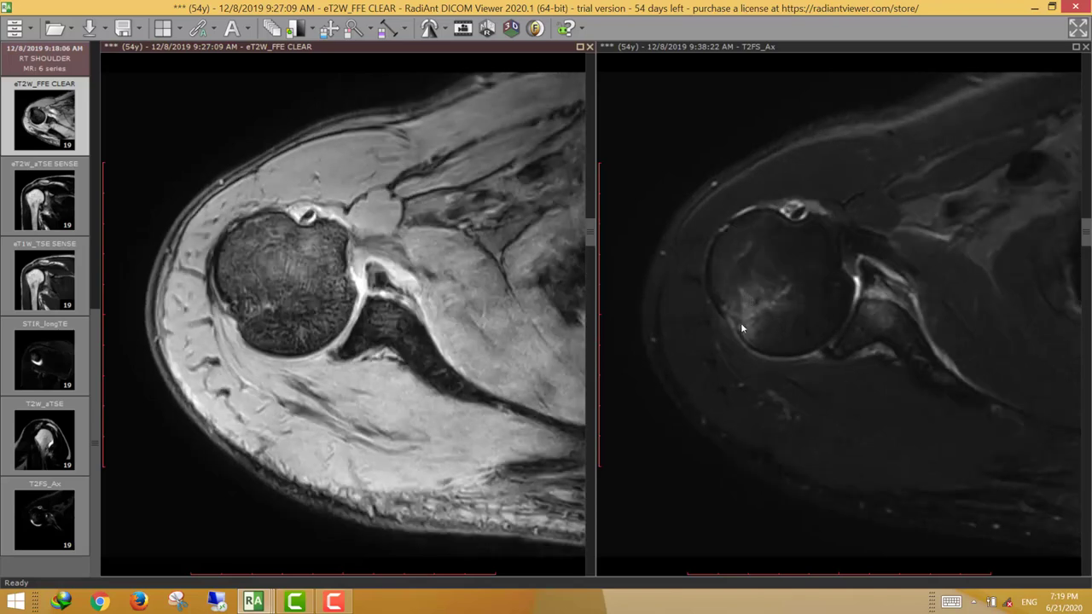
scroll(692, 312, "up", 3)
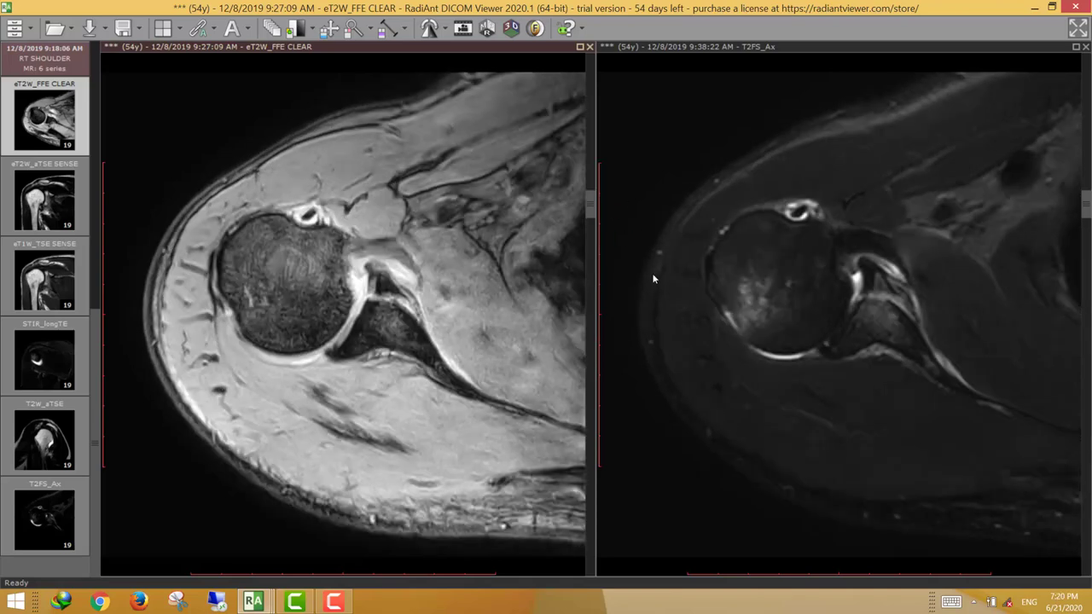
scroll(777, 290, "down", 3)
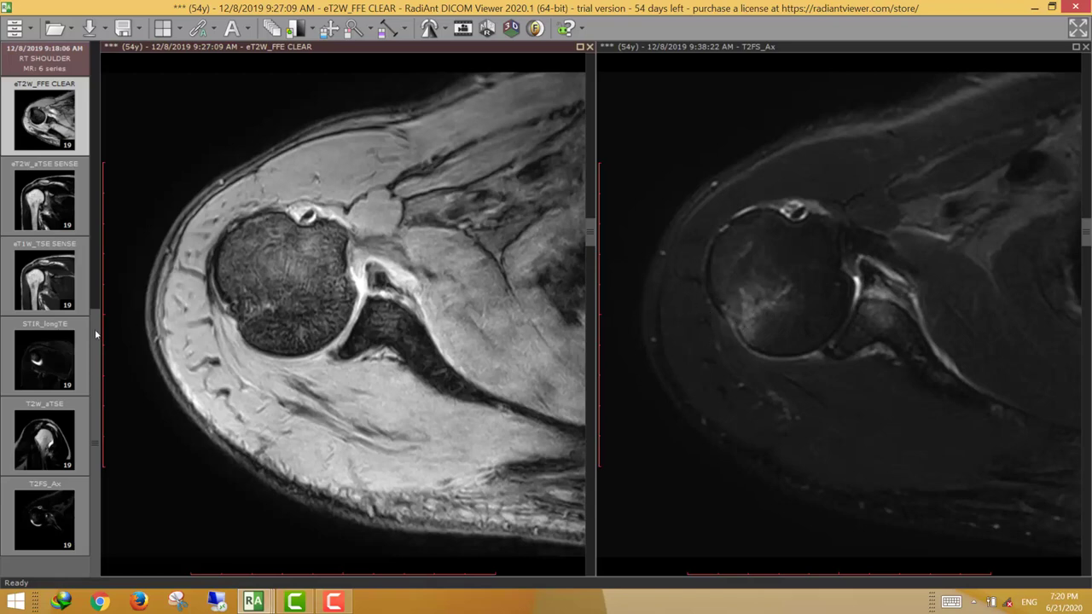
left_click_drag(32, 375, 395, 257)
- Scroll through the coronal STIR_longTE shoulder slices in the left pane
scroll(396, 257, "down", 5)
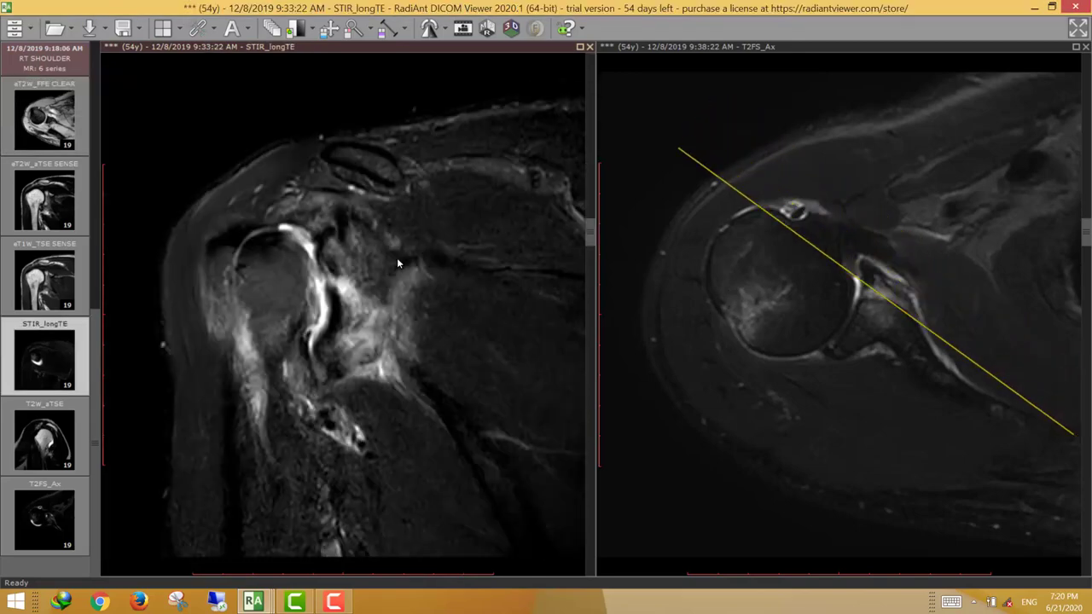
scroll(396, 258, "down", 5)
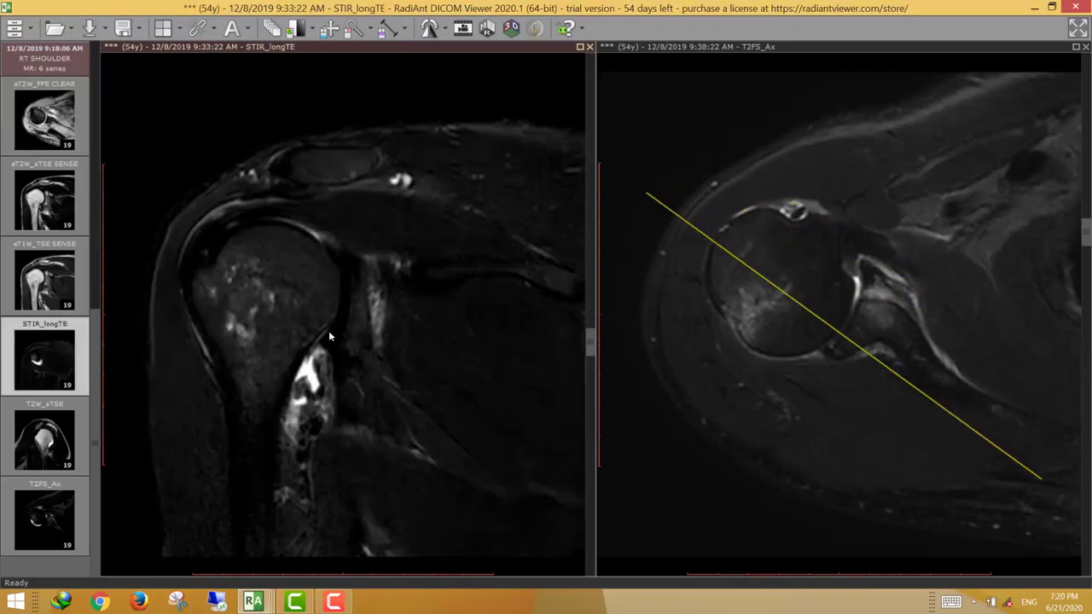
scroll(338, 342, "down", 2)
scroll(317, 390, "down", 1)
scroll(284, 418, "down", 1)
scroll(279, 414, "up", 1)
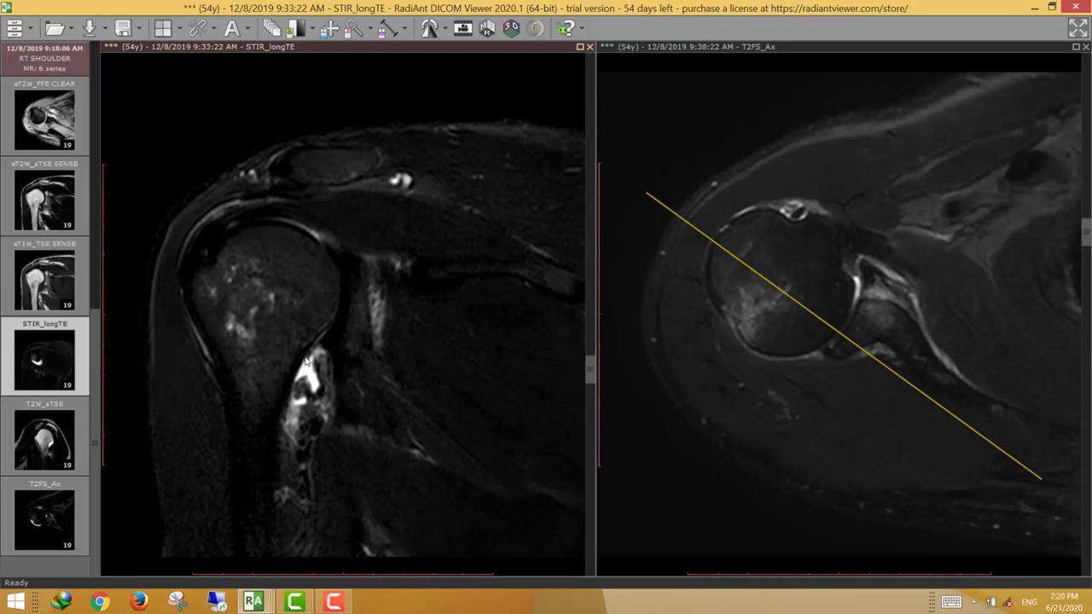
scroll(348, 332, "down", 4)
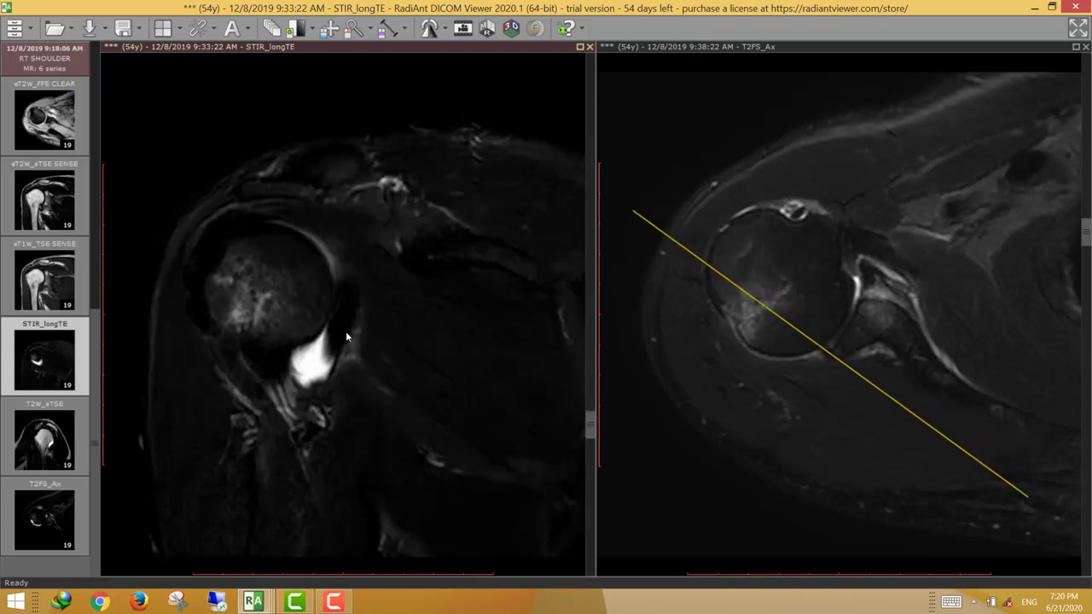
scroll(344, 331, "up", 4)
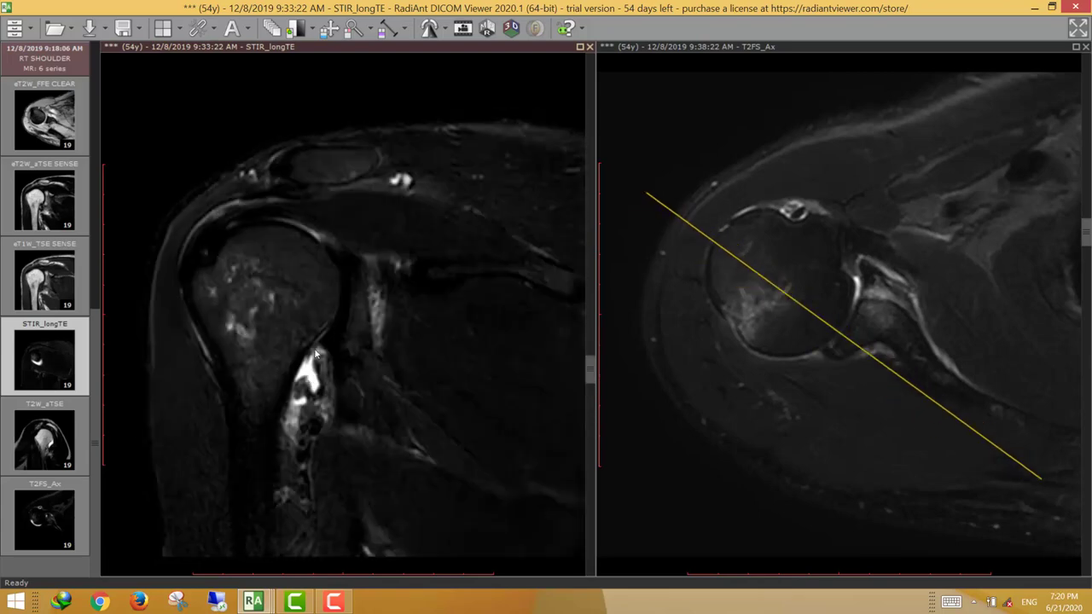
- Load eT1W_TSE SENSE into the right pane and scroll the synced coronal slices
left_click_drag(47, 309, 904, 248)
scroll(858, 310, "down", 4)
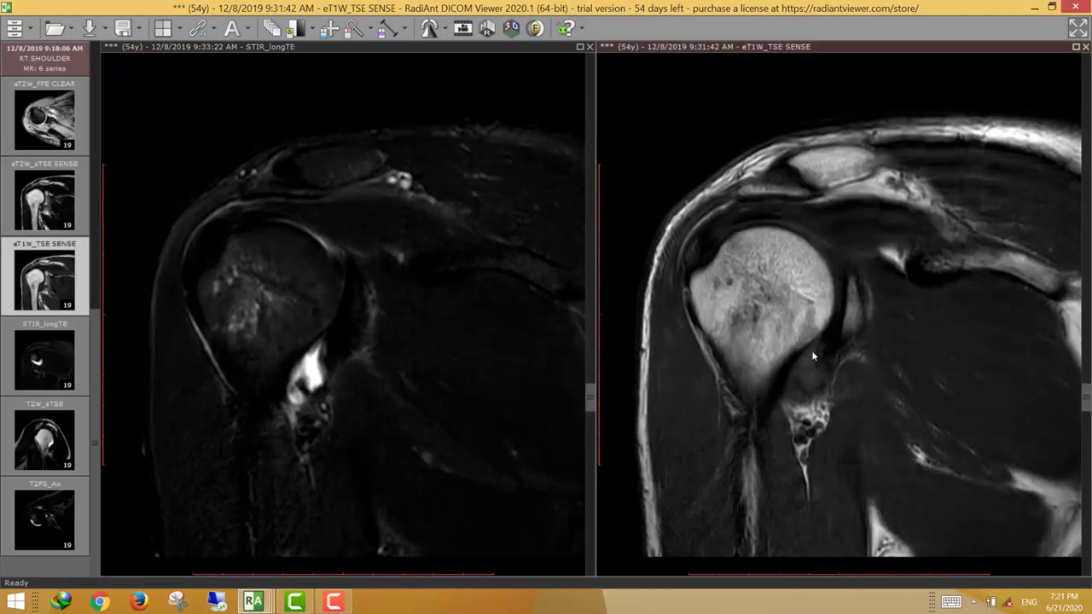
scroll(819, 377, "down", 4)
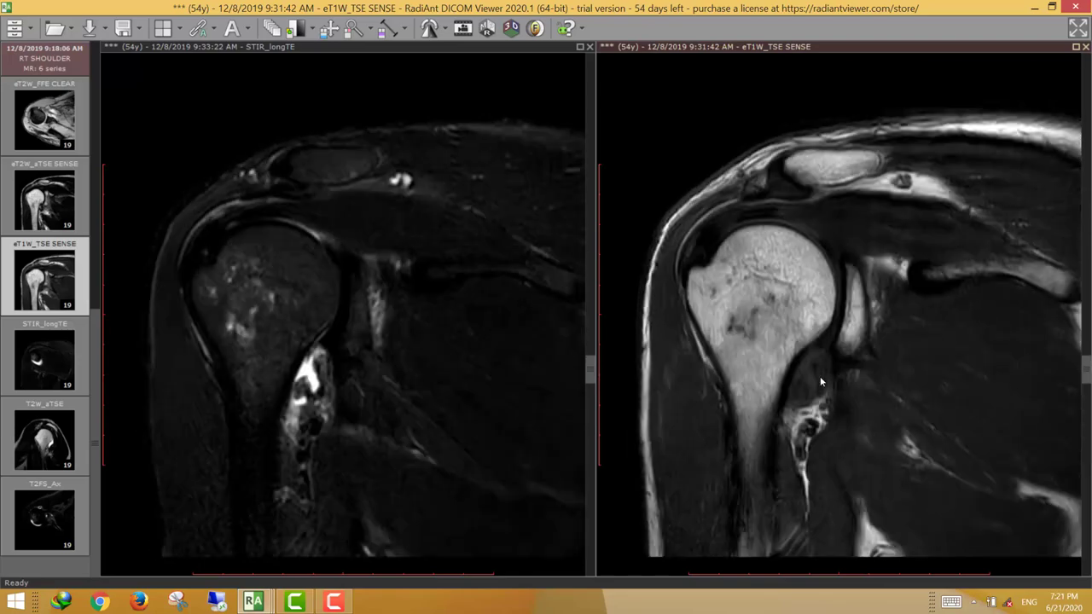
scroll(446, 317, "down", 3)
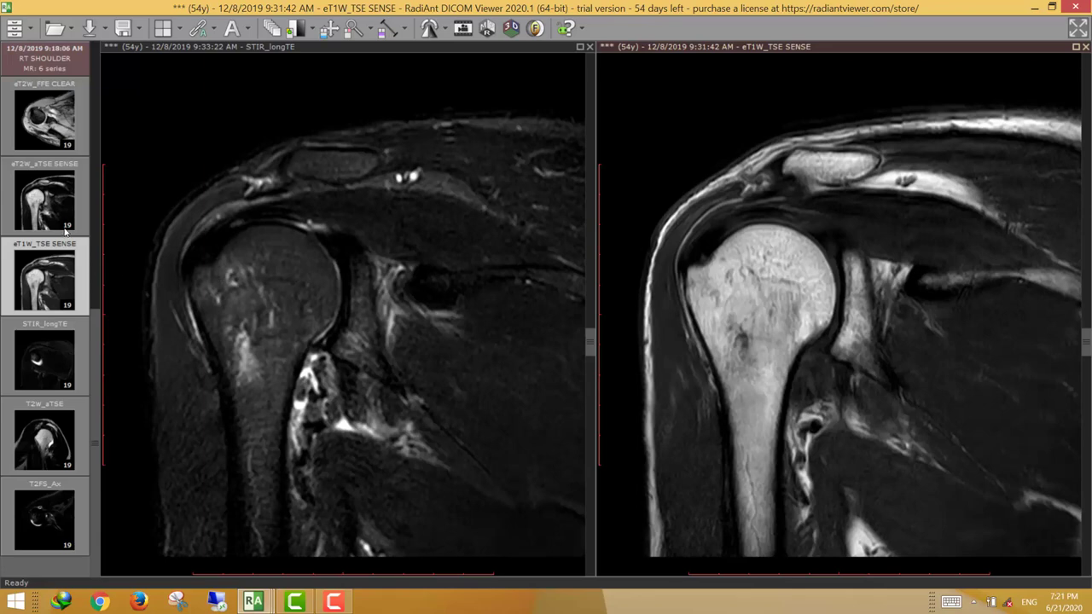
left_click(254, 601)
left_click(1025, 552)
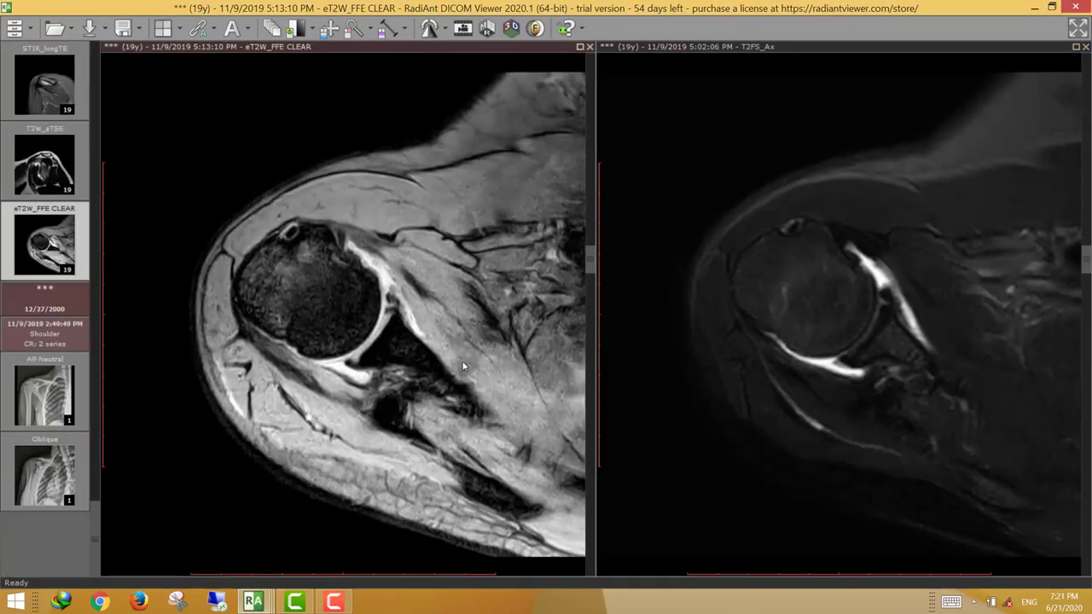
scroll(424, 241, "down", 6)
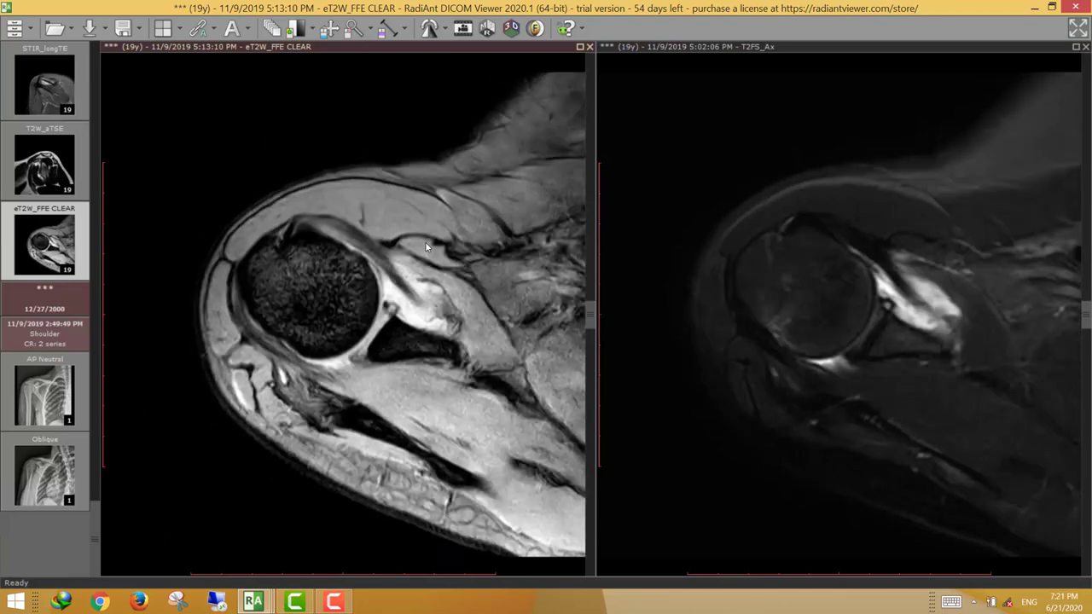
scroll(424, 242, "up", 6)
scroll(426, 247, "up", 3)
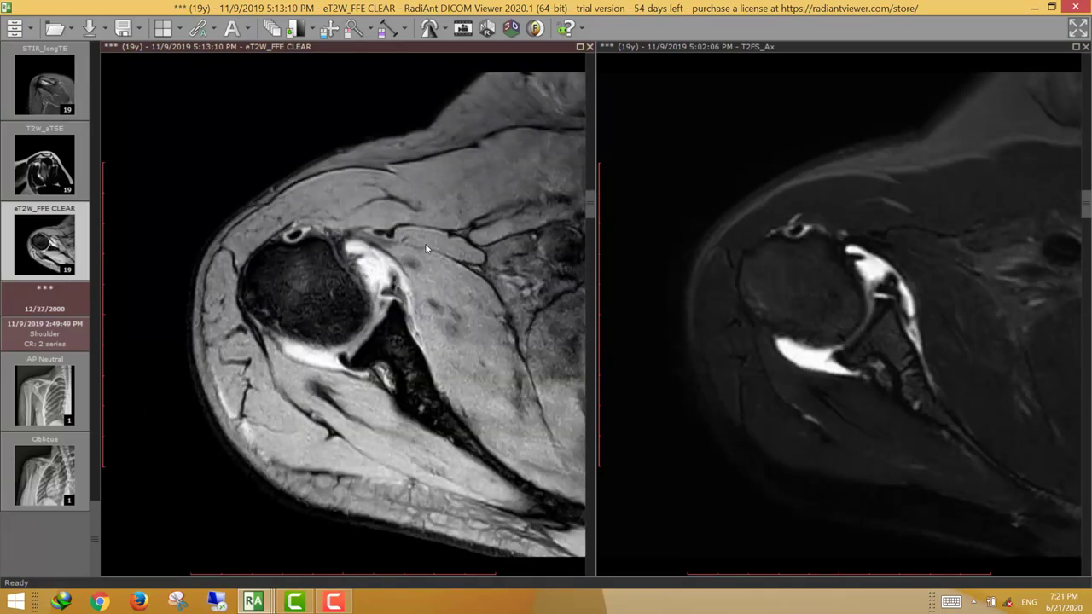
scroll(465, 265, "down", 6)
scroll(767, 324, "down", 3)
scroll(773, 324, "up", 3)
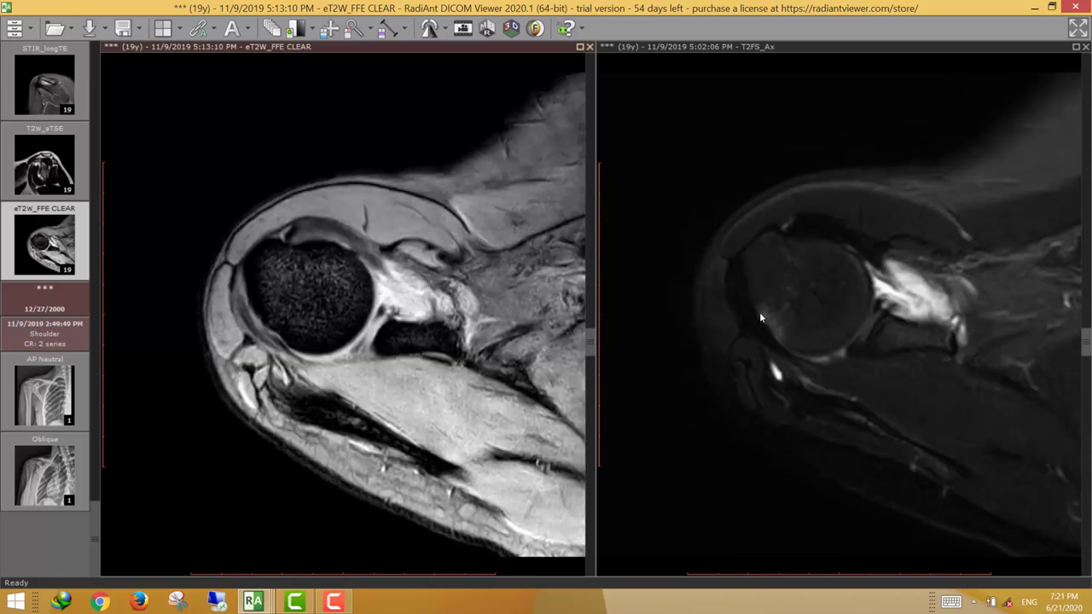
scroll(771, 319, "down", 3)
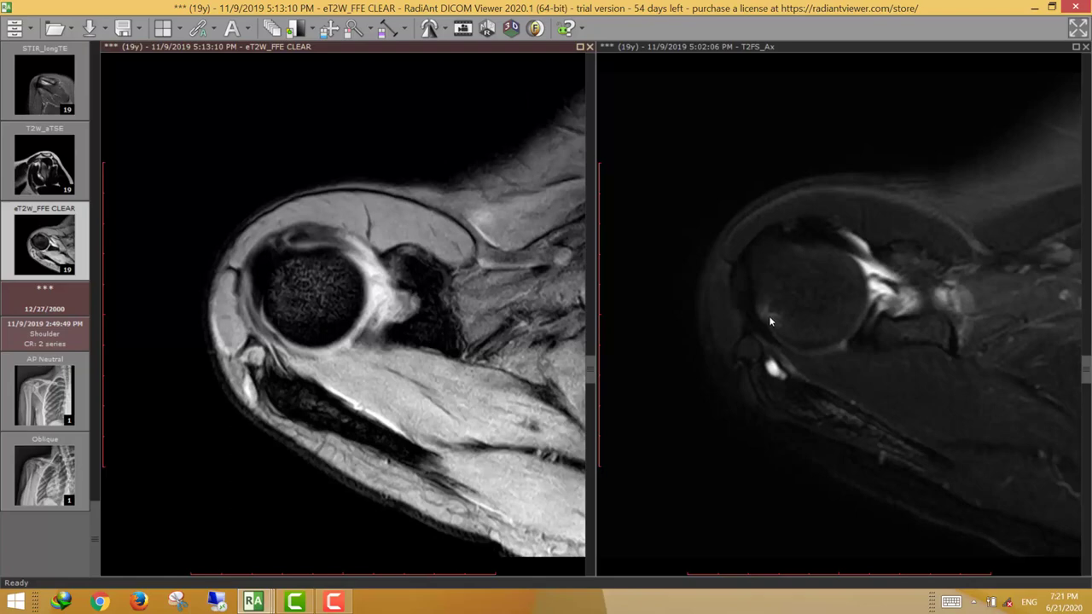
scroll(766, 316, "up", 3)
scroll(764, 313, "up", 4)
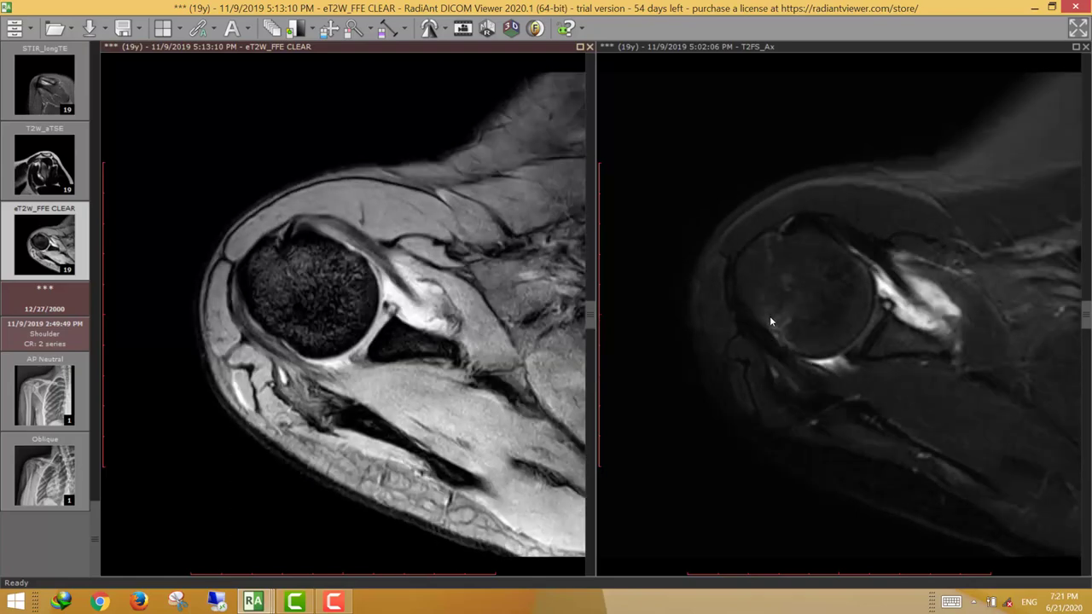
scroll(774, 320, "up", 4)
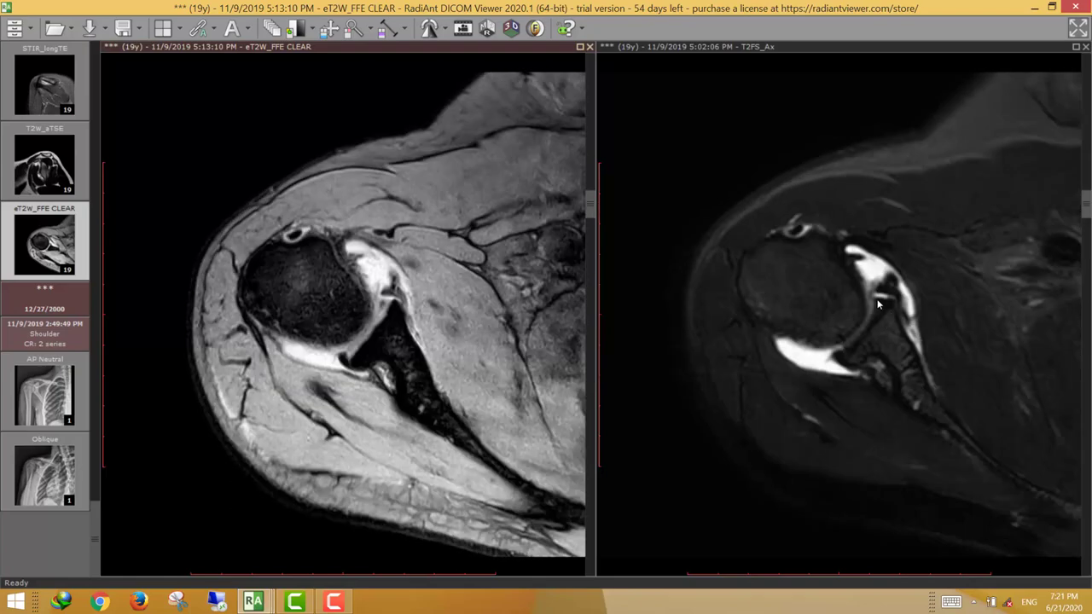
scroll(880, 301, "up", 3)
scroll(886, 290, "down", 2)
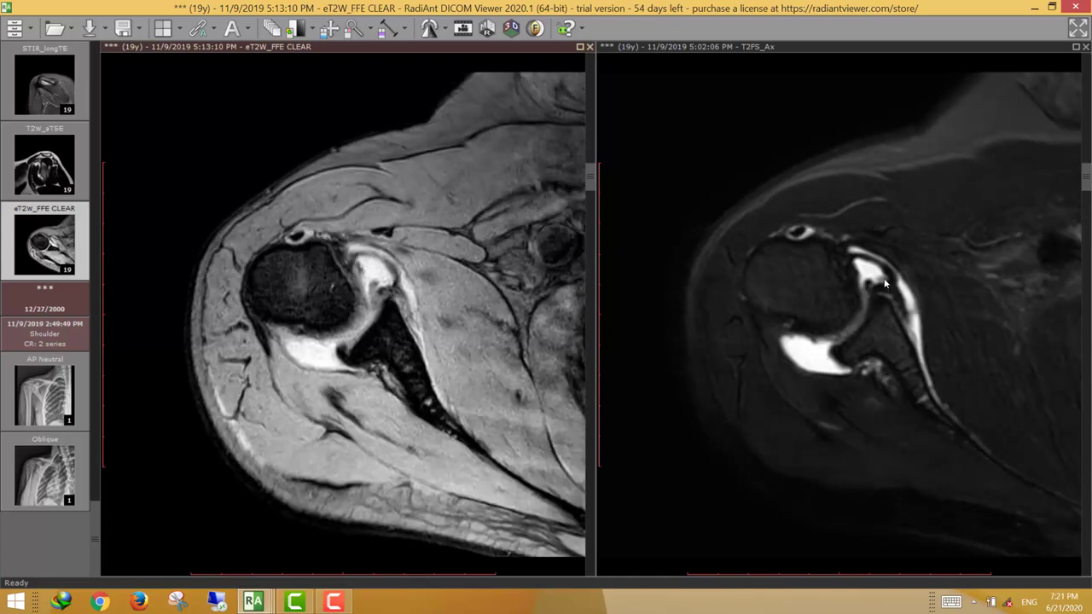
scroll(883, 294, "down", 2)
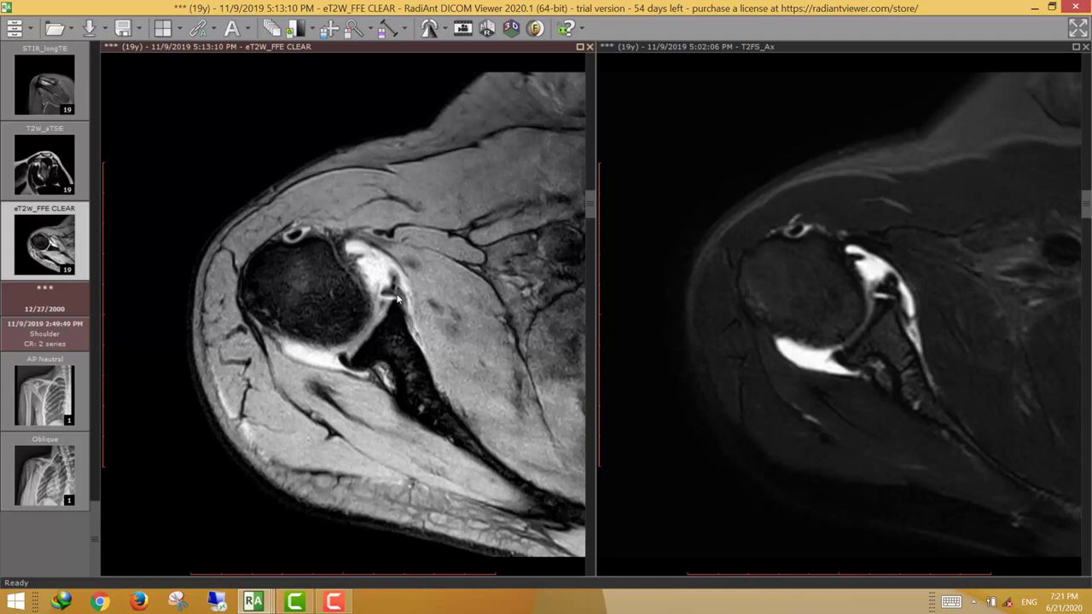
scroll(394, 320, "up", 2)
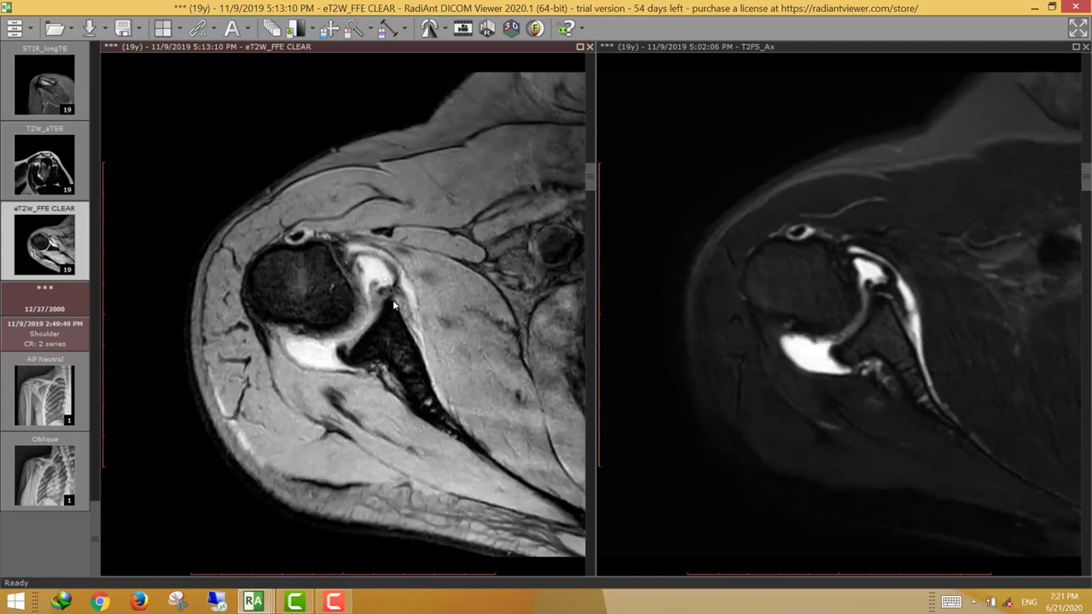
scroll(395, 311, "down", 2)
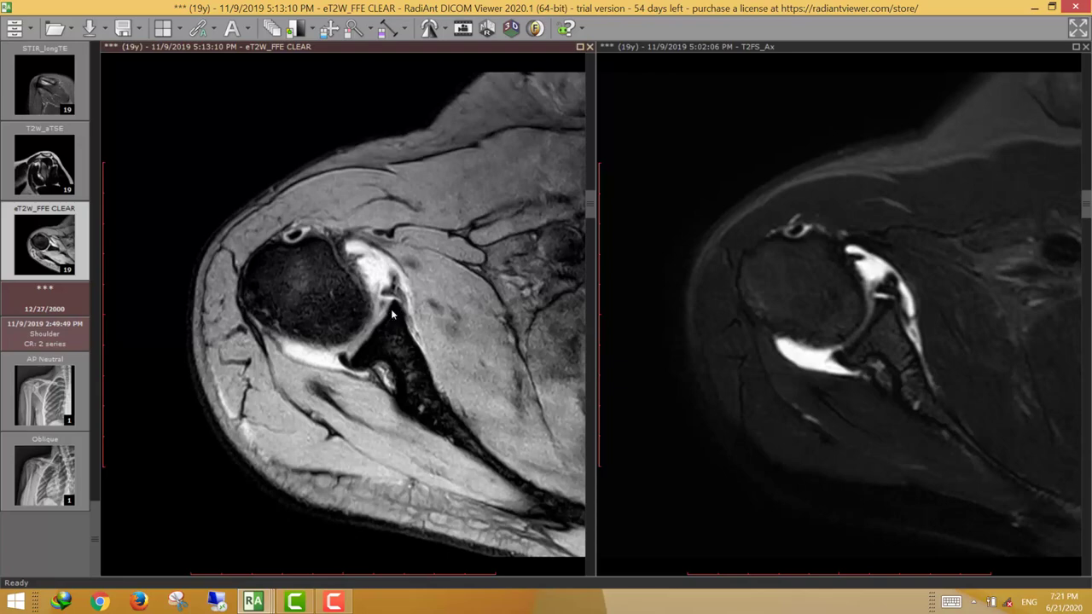
scroll(893, 328, "up", 2)
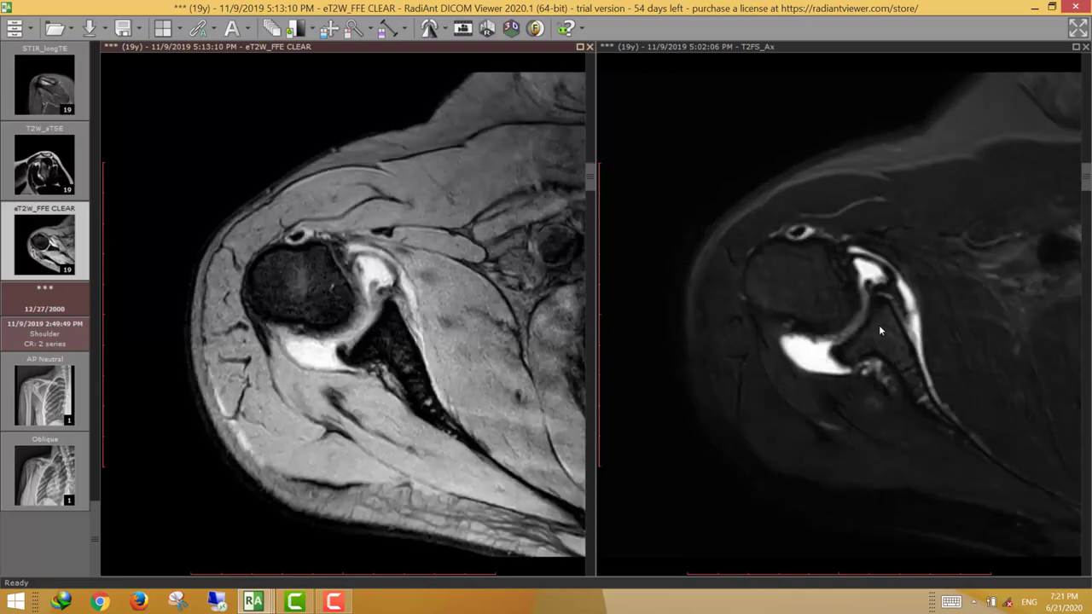
scroll(884, 310, "down", 2)
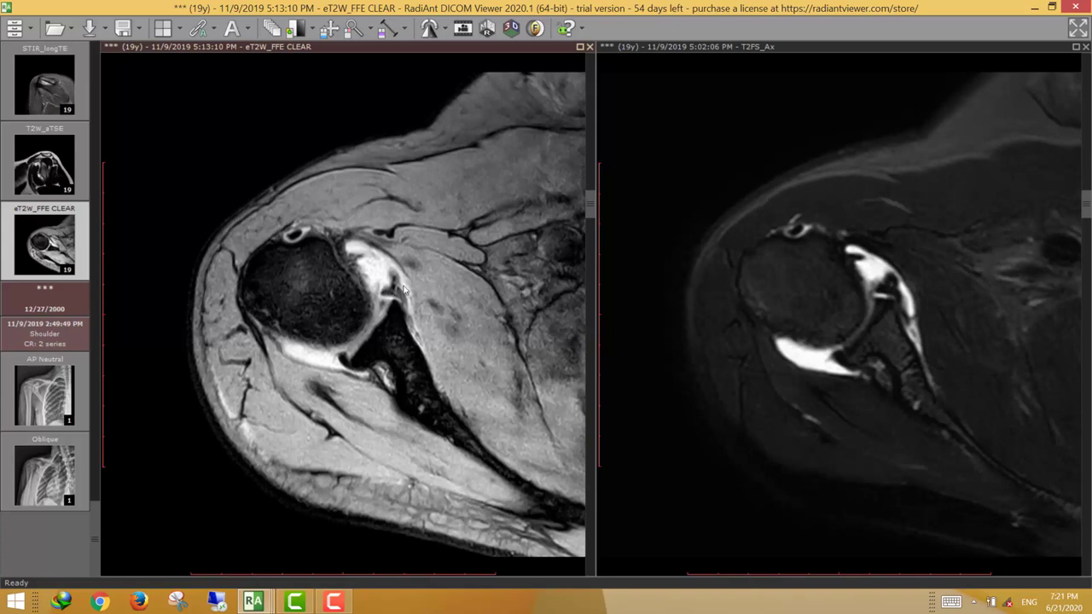
scroll(887, 296, "down", 2)
scroll(890, 297, "up", 4)
scroll(908, 329, "down", 3)
scroll(907, 333, "up", 3)
scroll(931, 341, "down", 3)
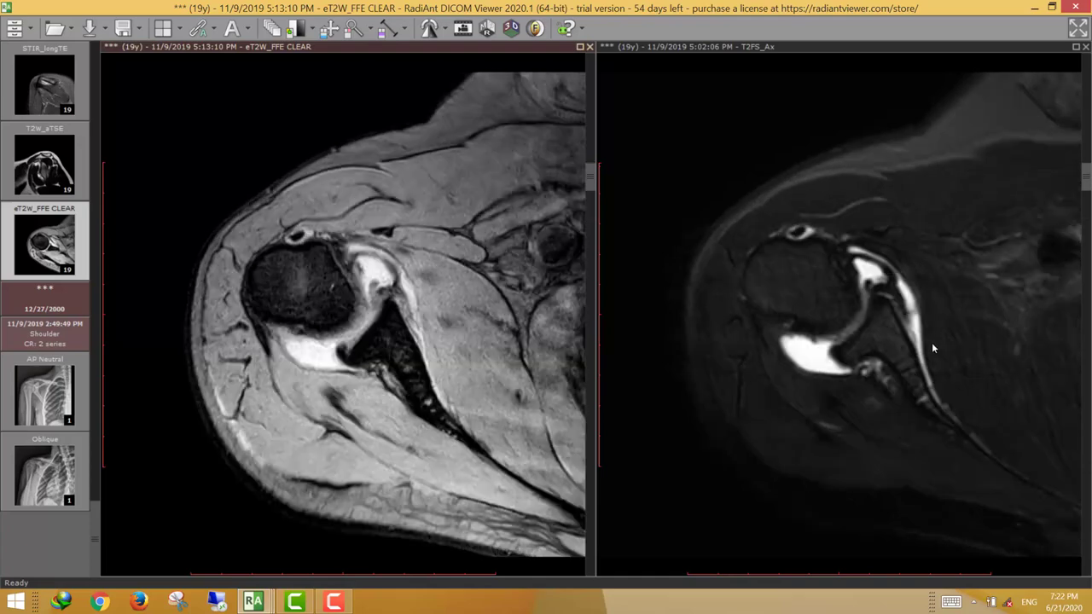
scroll(890, 312, "up", 3)
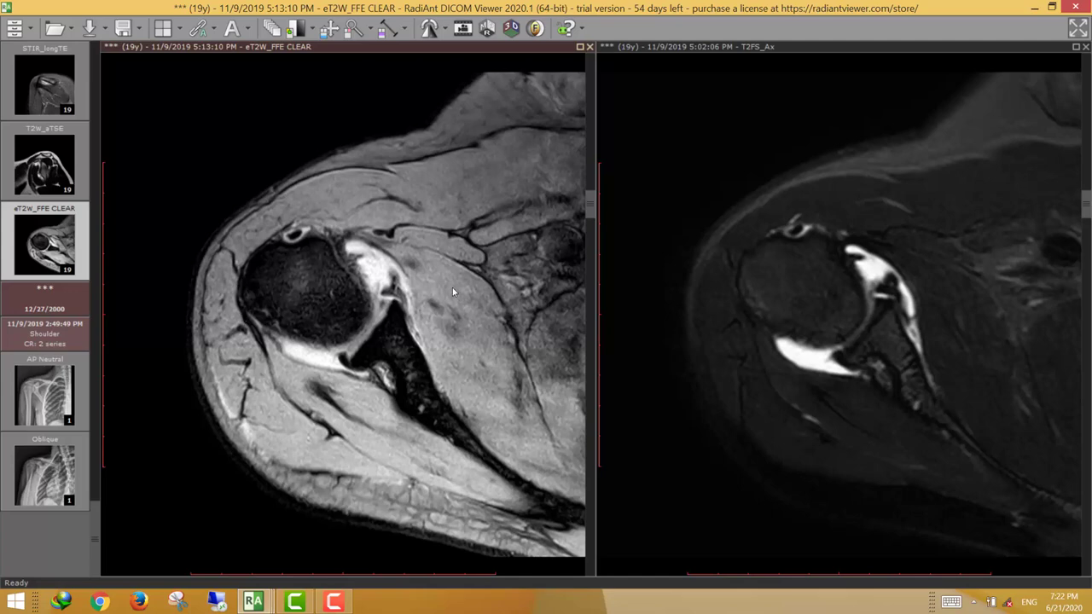
left_click(928, 283)
- Scroll down through the slices of the currently displayed series
scroll(888, 298, "down", 2)
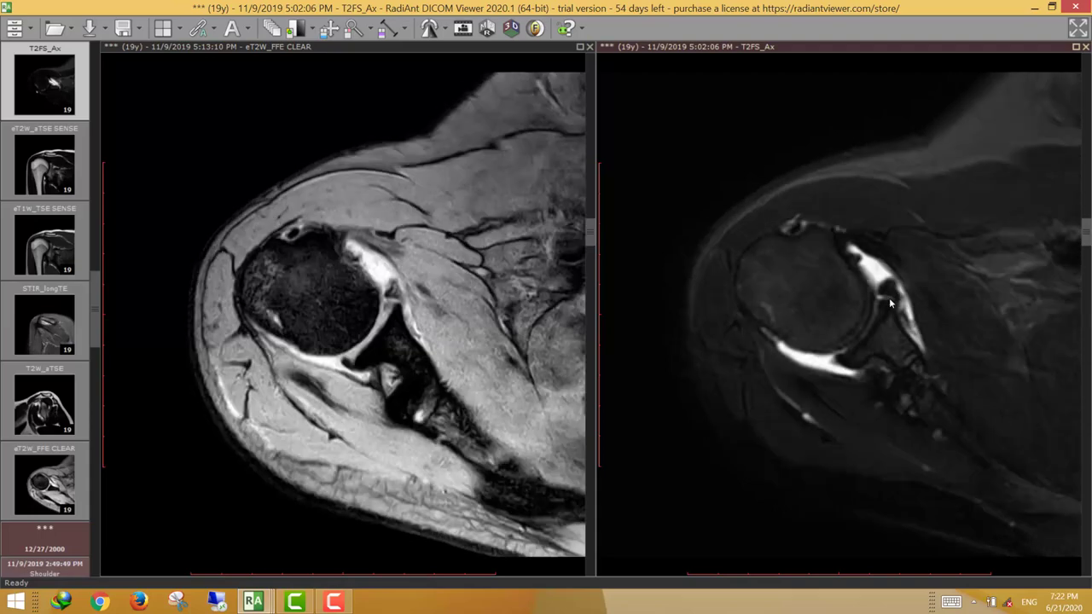
scroll(877, 303, "down", 1)
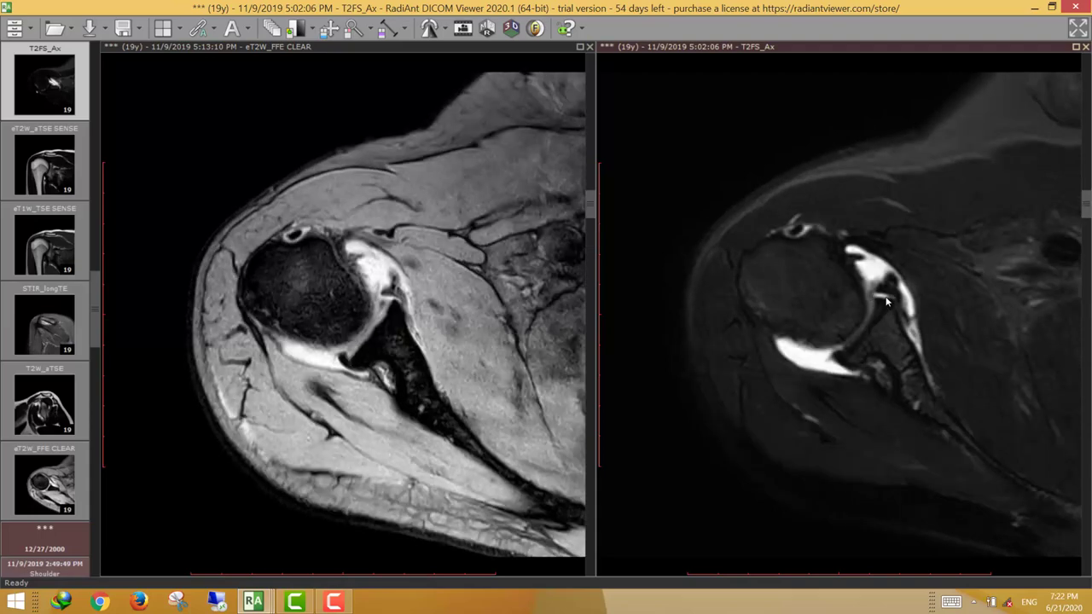
scroll(911, 318, "down", 1)
scroll(896, 311, "down", 4)
scroll(895, 306, "down", 2)
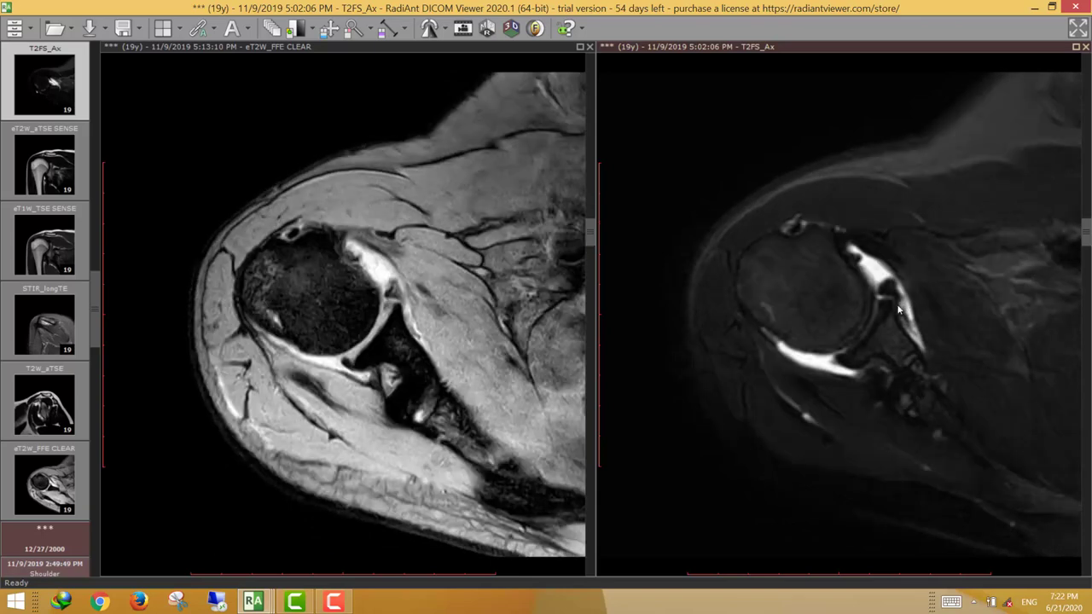
scroll(898, 311, "down", 1)
scroll(887, 313, "down", 1)
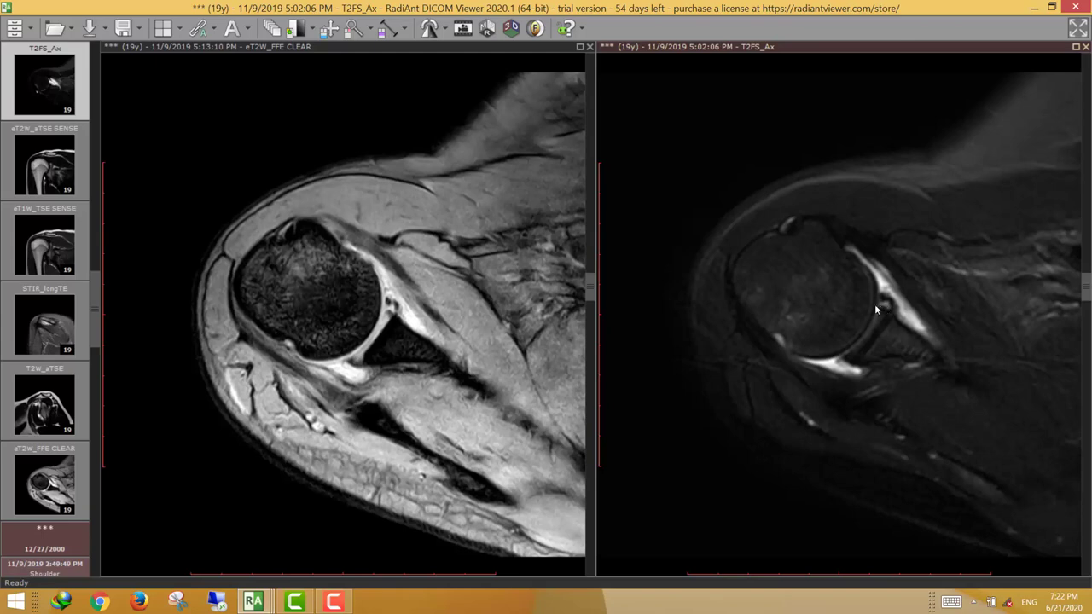
scroll(884, 311, "down", 1)
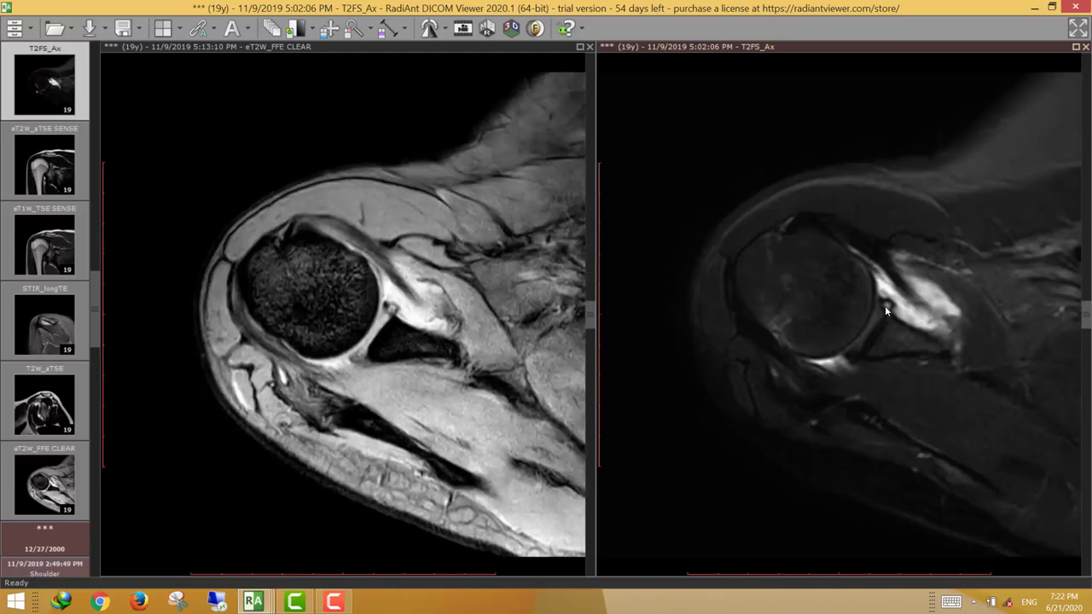
scroll(886, 307, "down", 2)
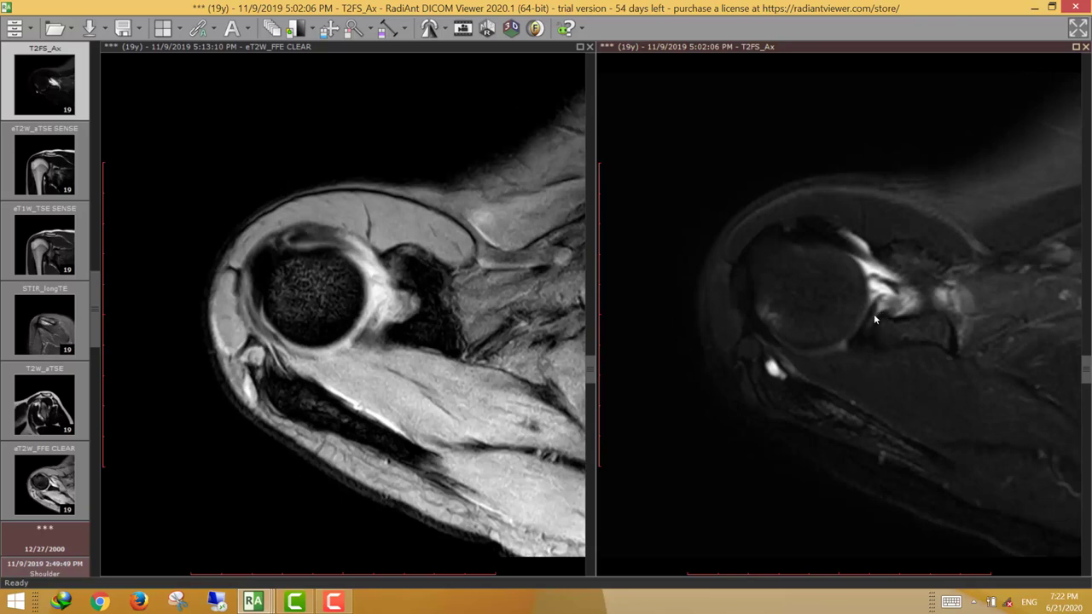
- Swap T2FS_Ax in for eT2W_FFE CLEAR, then load coronal STIR_longTE into the left viewport
left_click_drag(40, 107, 421, 212)
left_click_drag(58, 327, 438, 280)
scroll(437, 280, "down", 5)
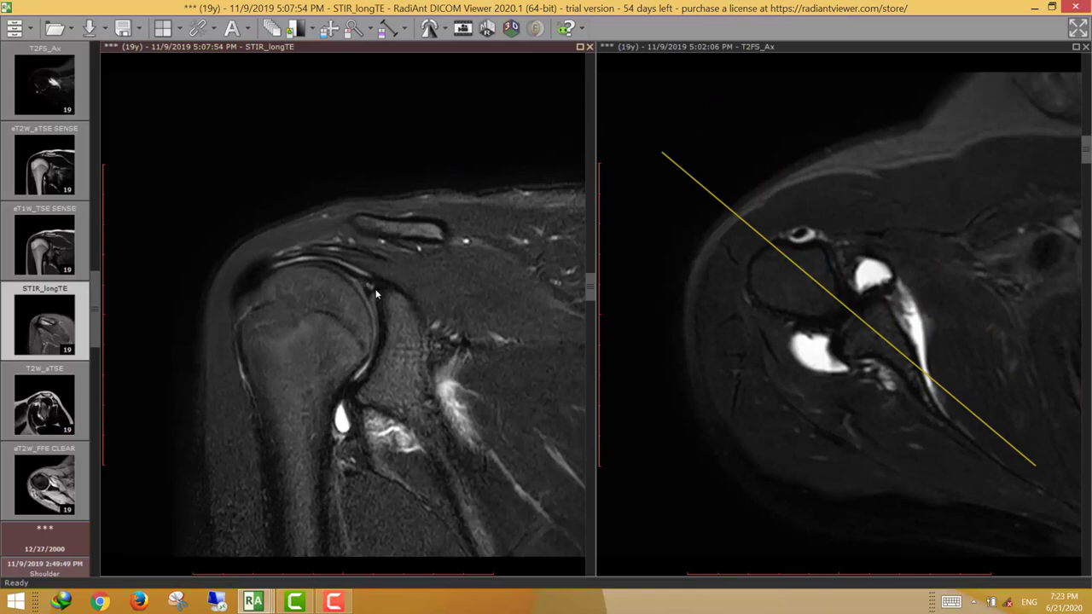
- Scroll back and forth through the axial T2FS_Ax slices to check the reference lines
left_click(788, 214)
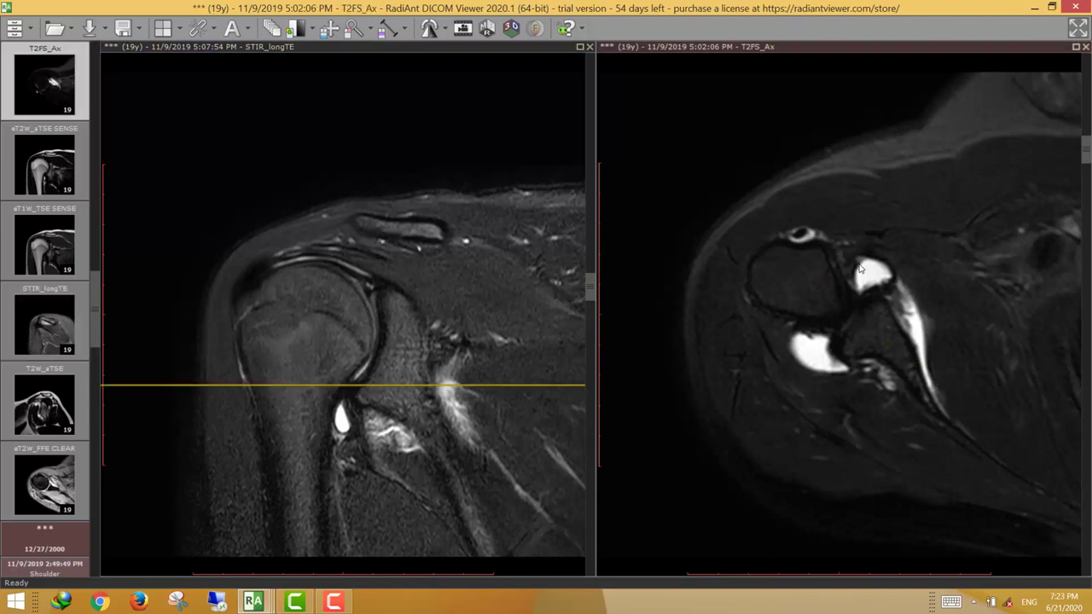
scroll(859, 269, "up", 3)
scroll(863, 279, "up", 1)
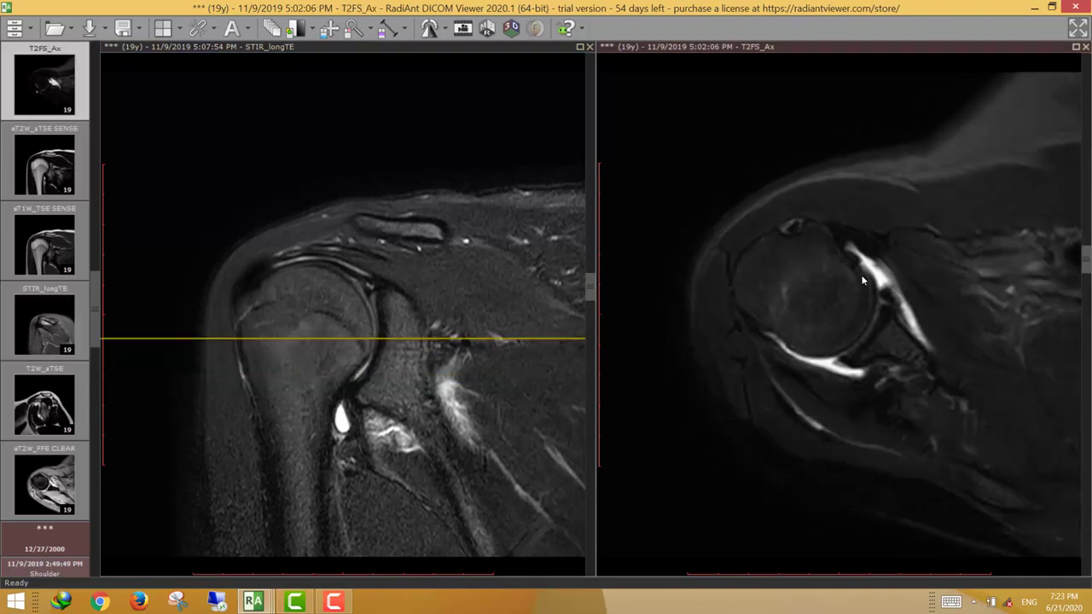
scroll(879, 290, "up", 1)
scroll(885, 289, "down", 1)
scroll(902, 294, "down", 1)
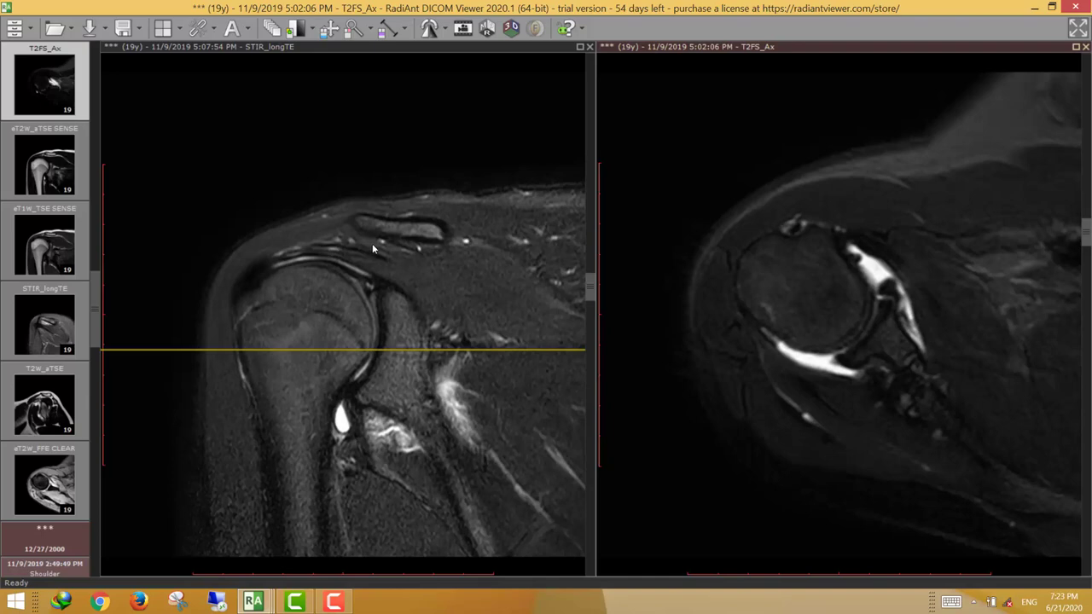
scroll(372, 243, "down", 3)
scroll(373, 244, "down", 3)
scroll(372, 245, "up", 3)
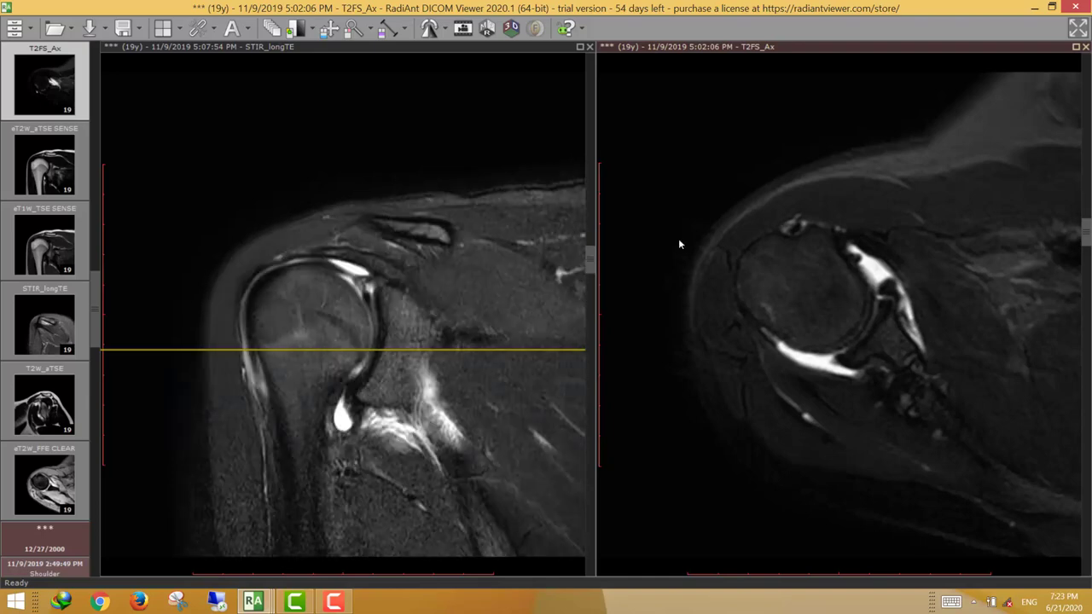
scroll(886, 292, "up", 1)
scroll(895, 302, "down", 2)
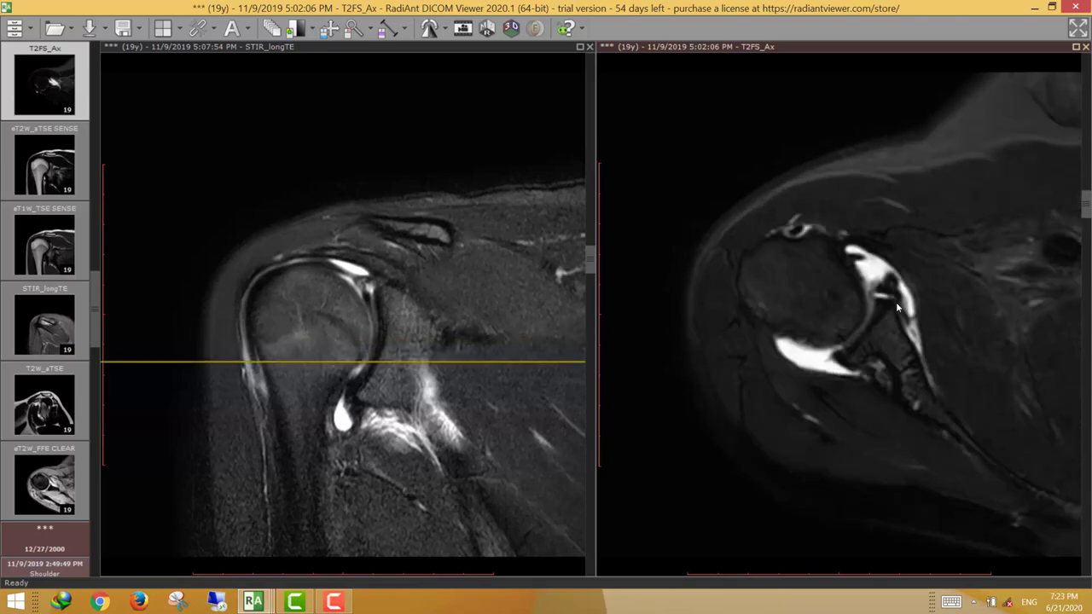
scroll(895, 302, "up", 2)
scroll(895, 307, "up", 3)
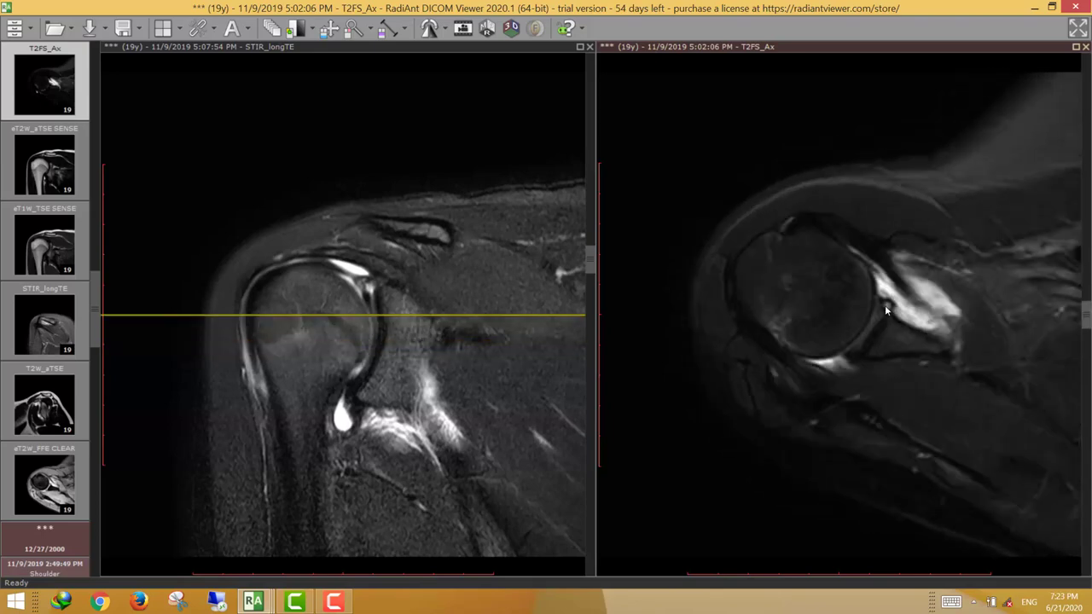
scroll(863, 351, "down", 3)
scroll(849, 346, "up", 1)
scroll(853, 358, "down", 1)
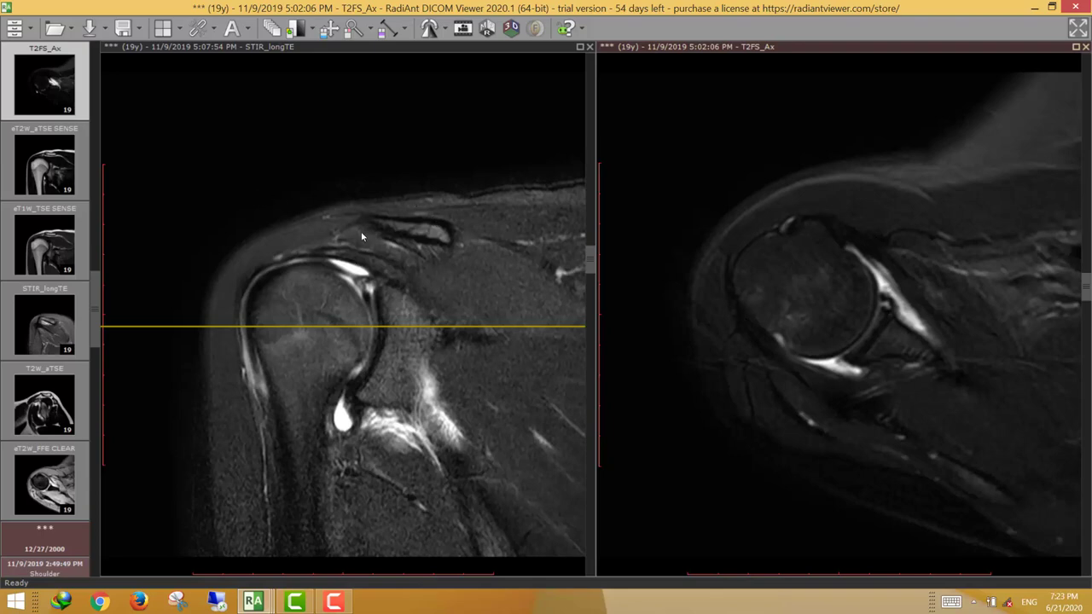
- Step the coronal STIR_longTE down a slice, then advance the axial T2FS_Ax further
left_click(359, 263)
scroll(384, 270, "down", 3)
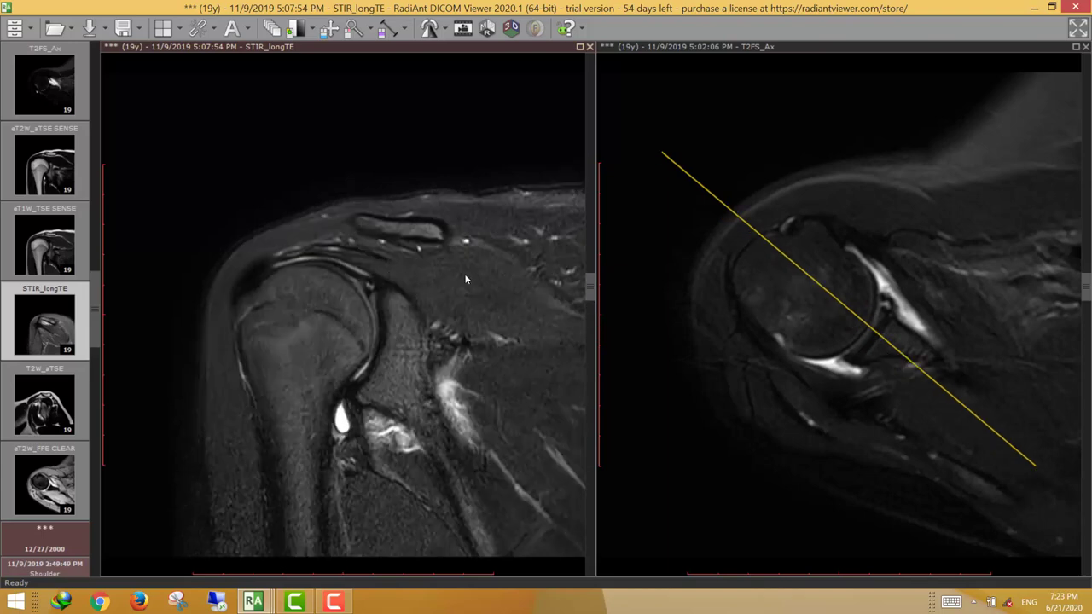
left_click(653, 147)
scroll(740, 288, "down", 3)
scroll(740, 288, "down", 2)
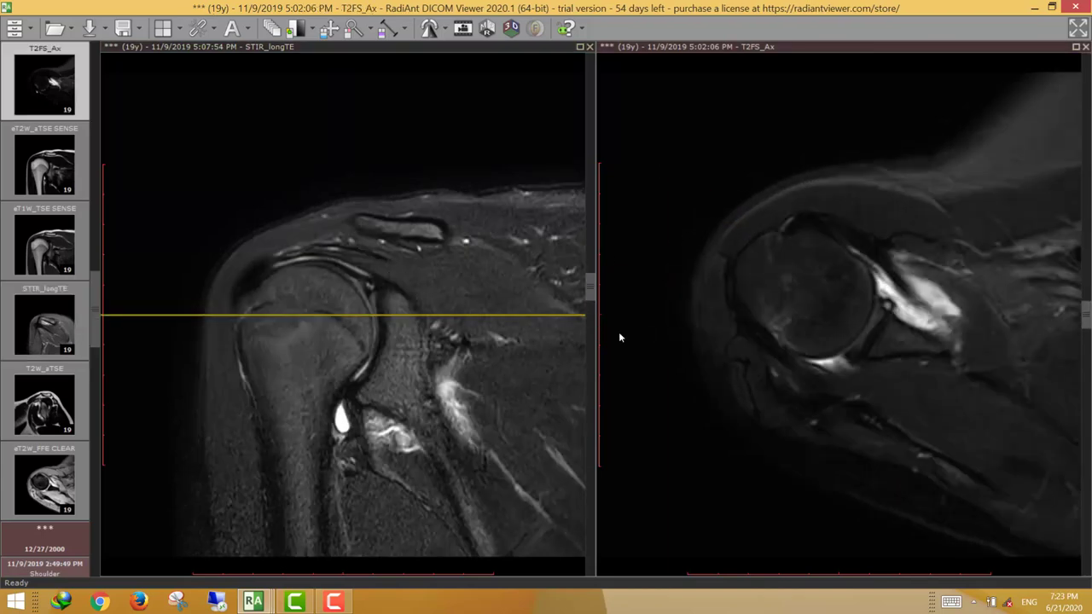
- Replace the axial series with eT1W_TSE SENSE and scroll to a mid-humeral-head slice
left_click_drag(57, 247, 842, 225)
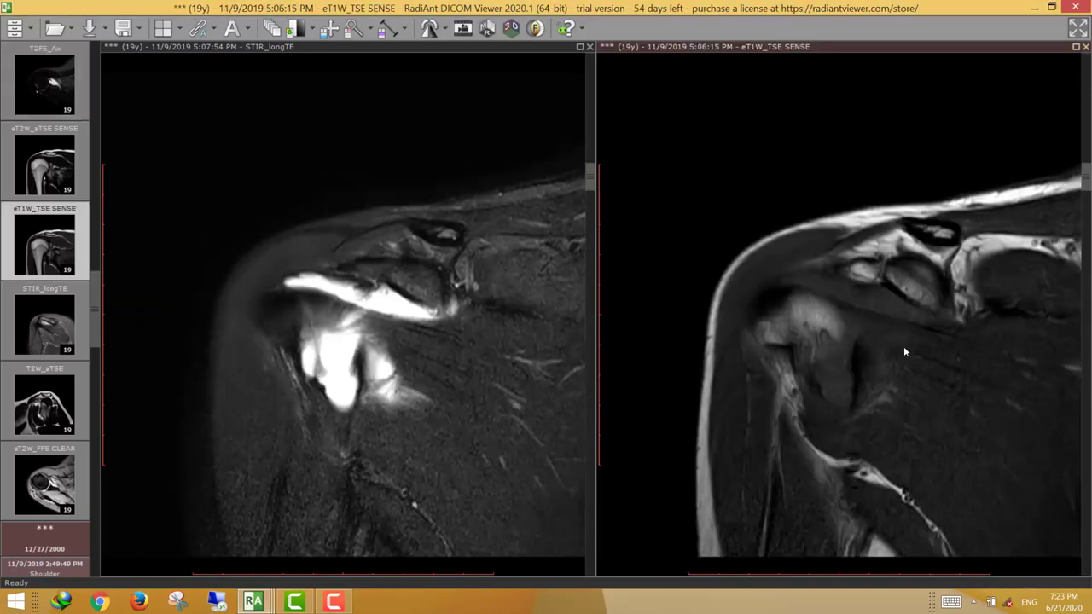
scroll(853, 384, "down", 3)
scroll(824, 419, "down", 3)
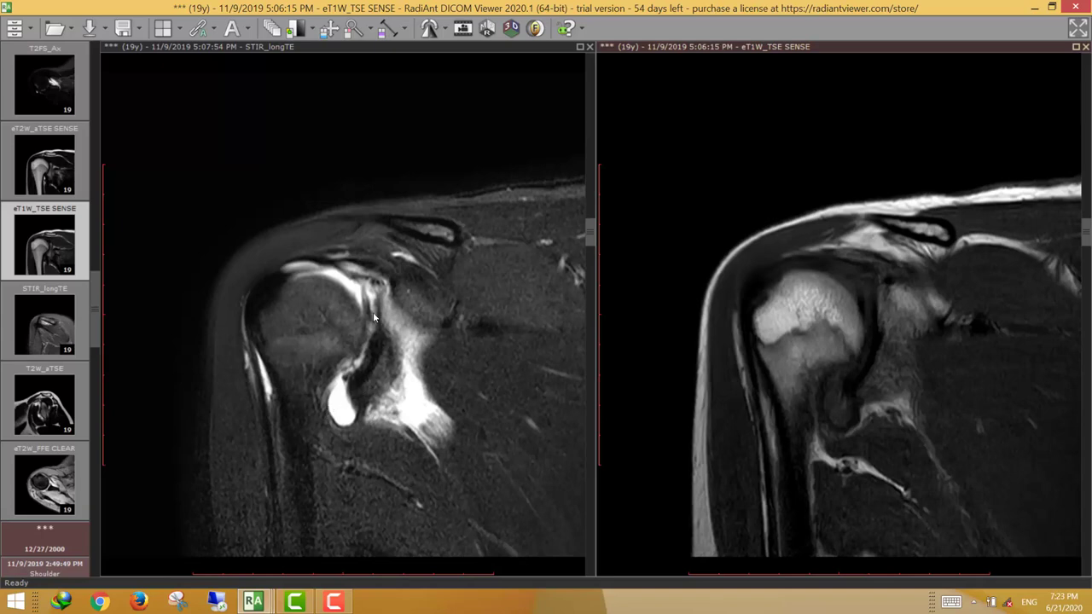
left_click(336, 603)
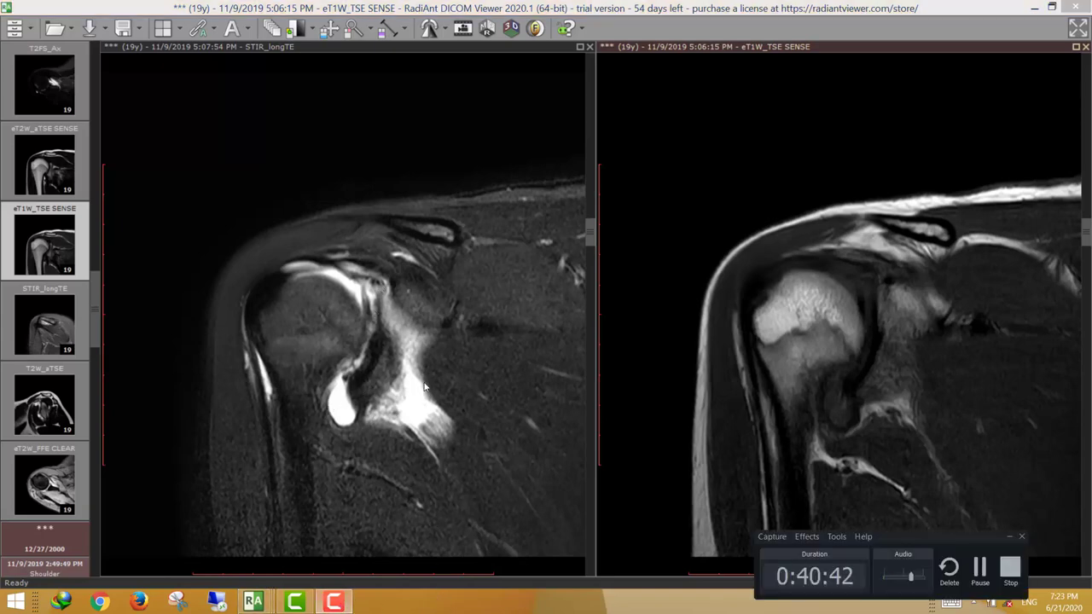